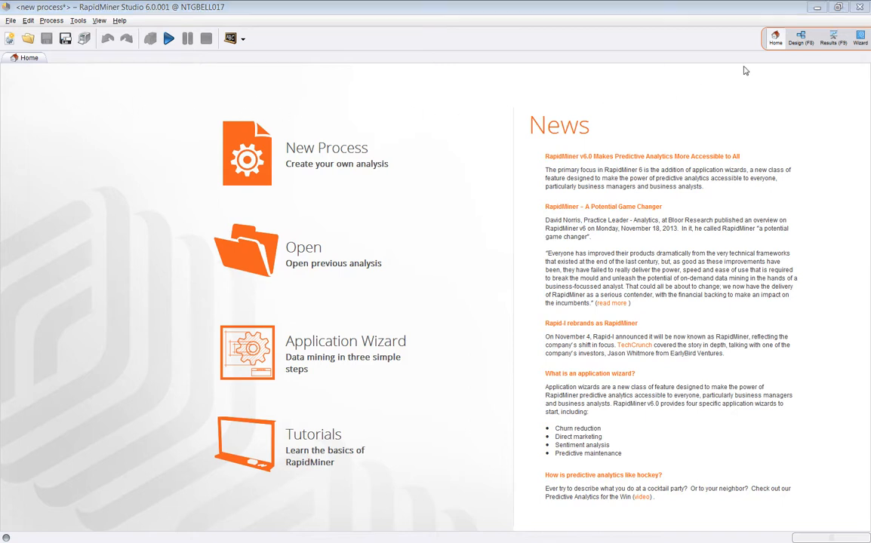
# Switch to the Design perspective and expand the Modeling operators down to Bayesian Modeling under Classification and Regression.
pyautogui.click(800, 39)
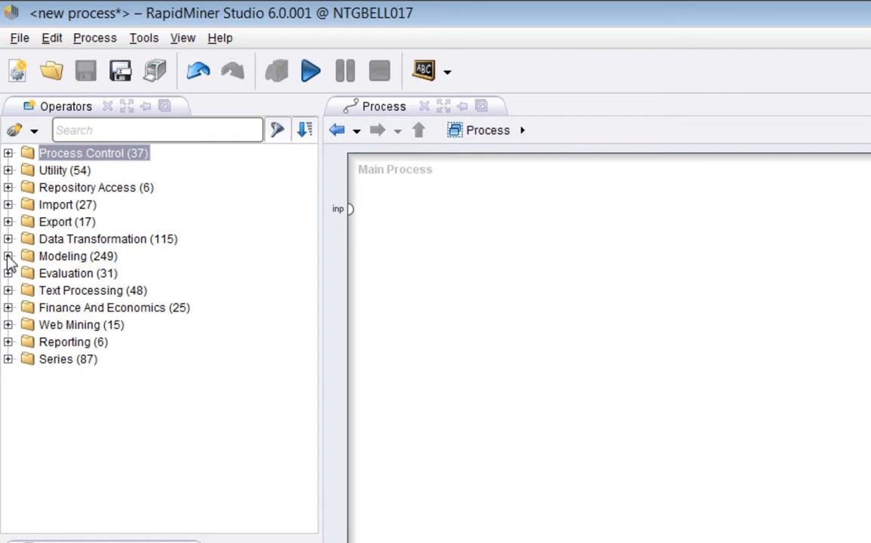
pyautogui.click(8, 257)
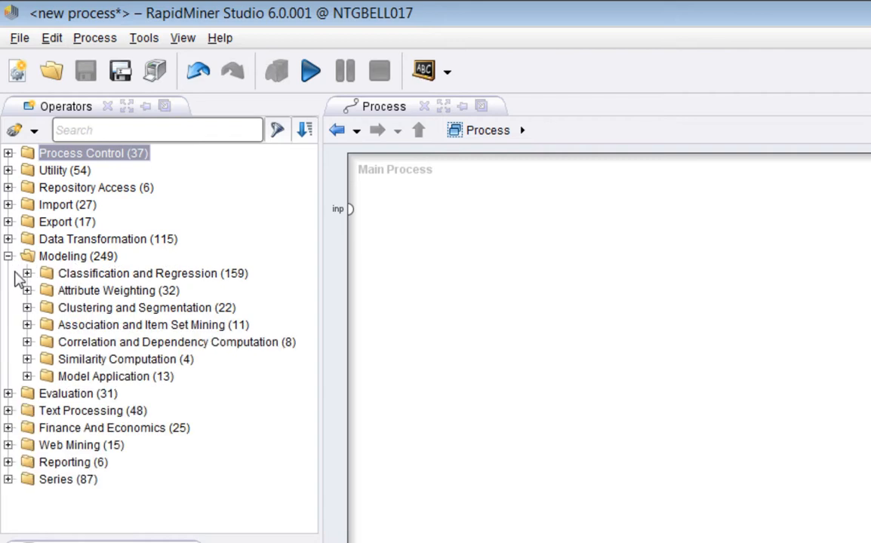
pyautogui.click(27, 273)
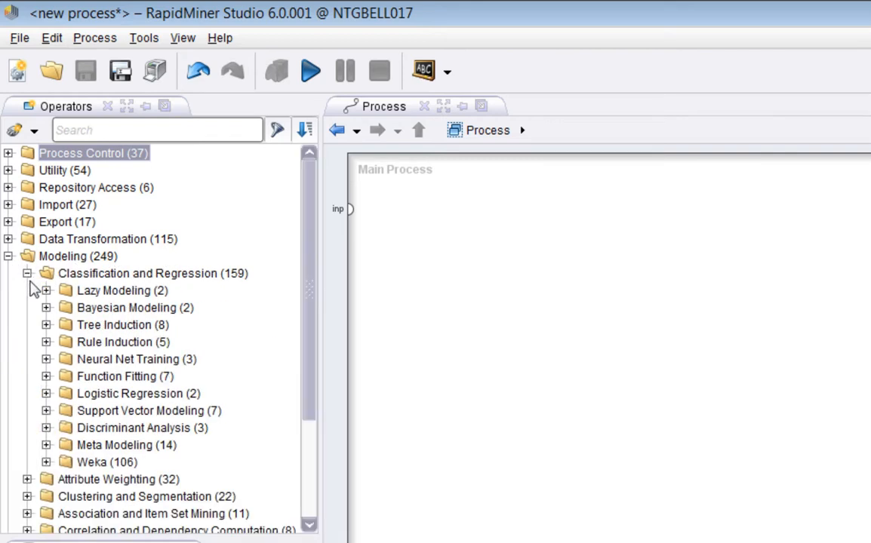
pyautogui.click(46, 308)
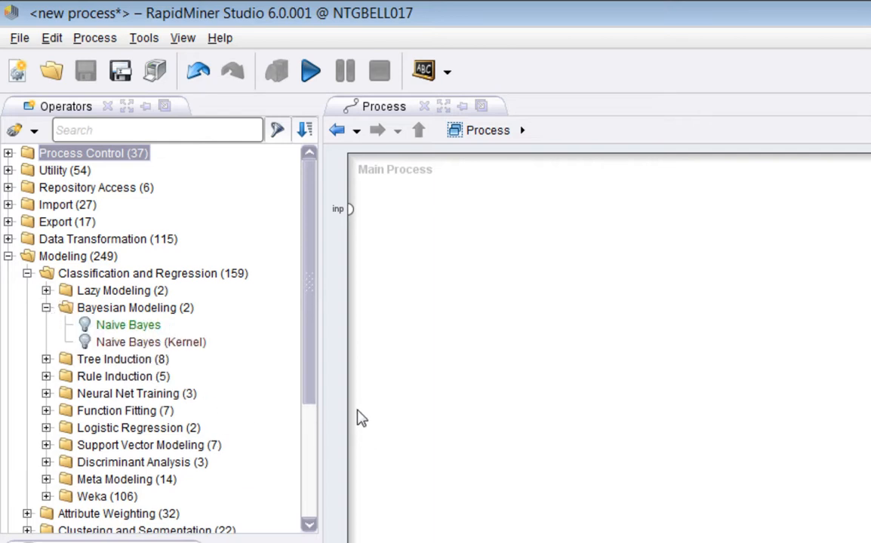
# Add the Naive Bayes operator to the main process and delete it again.
pyautogui.moveTo(121, 337)
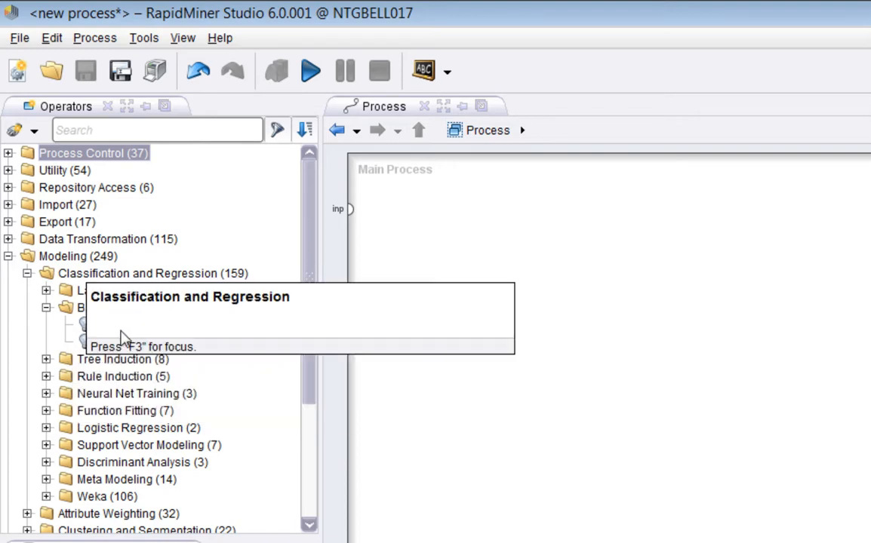
pyautogui.moveTo(107, 327); pyautogui.dragTo(466, 235)
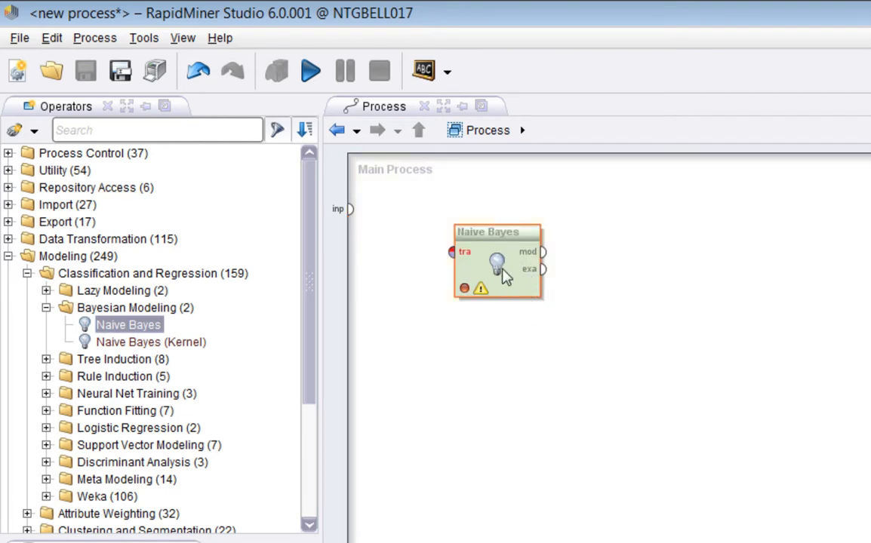
pyautogui.press('Delete')
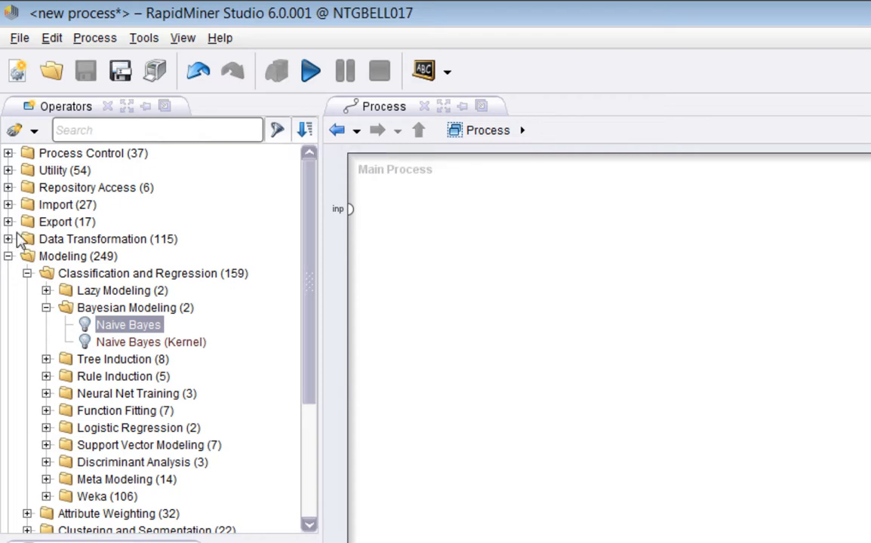
# Search the operators for "naive" and clear the search.
pyautogui.click(92, 132)
pyautogui.write('n')
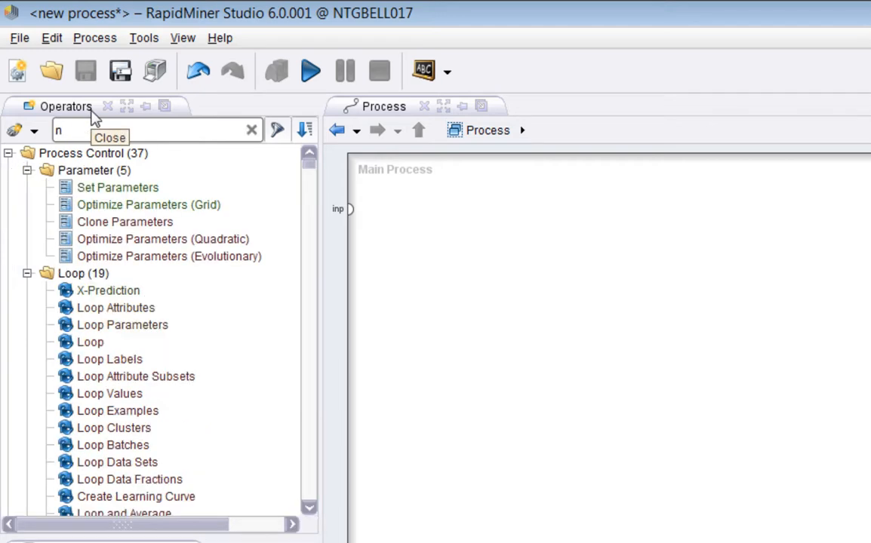
pyautogui.write('aive')
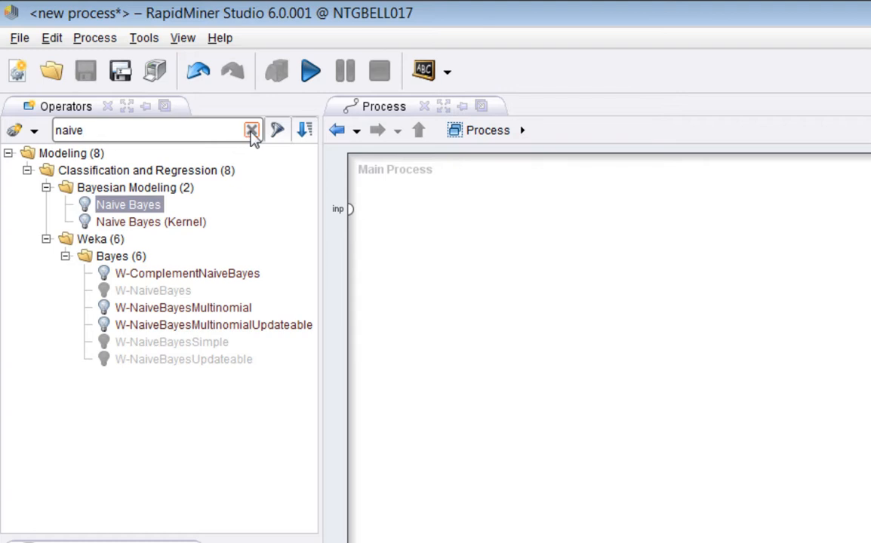
pyautogui.click(251, 131)
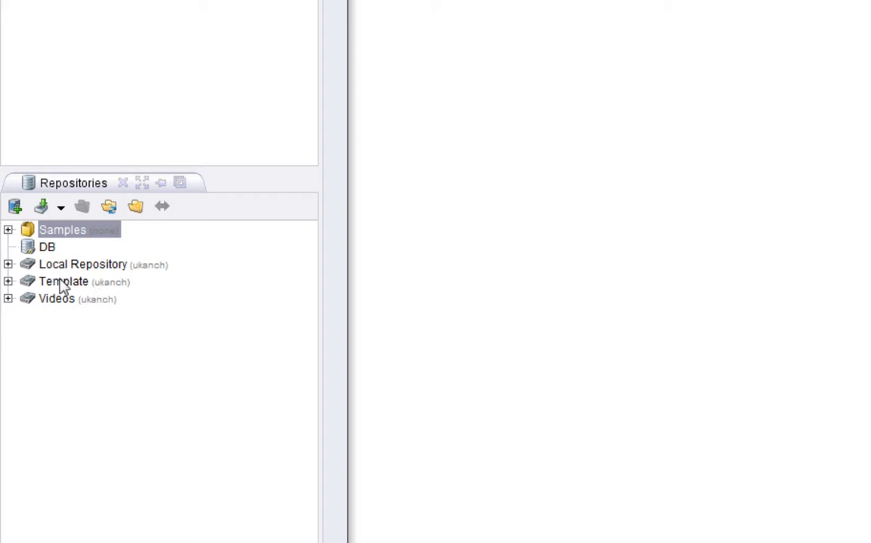
# Examine the data and processes folders of the Samples repository, and collapse the repository again.
pyautogui.click(8, 230)
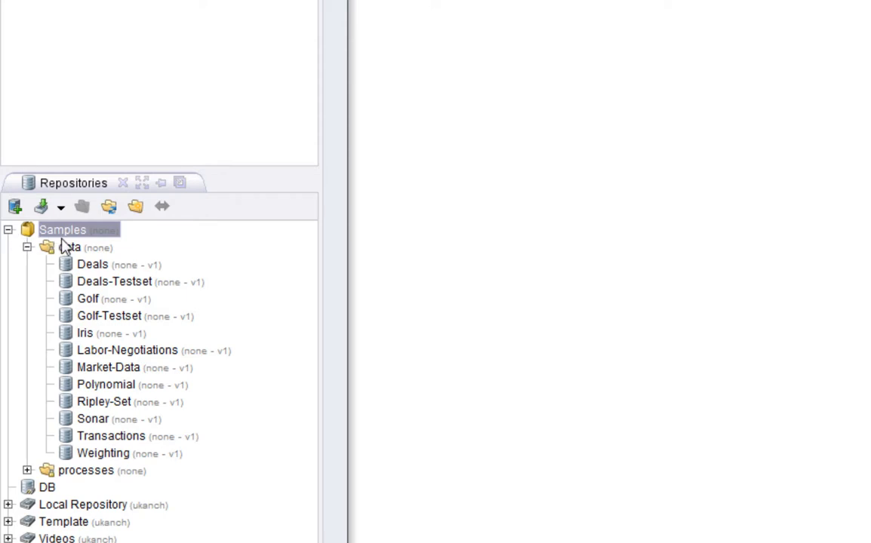
pyautogui.moveTo(101, 282)
pyautogui.click(28, 469)
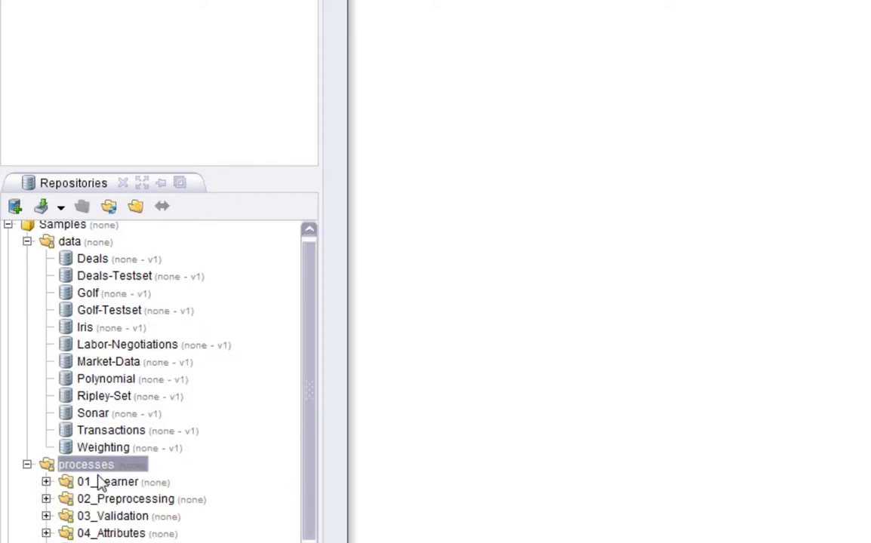
pyautogui.scroll(-1, 101, 483)
pyautogui.scroll(1, 101, 484)
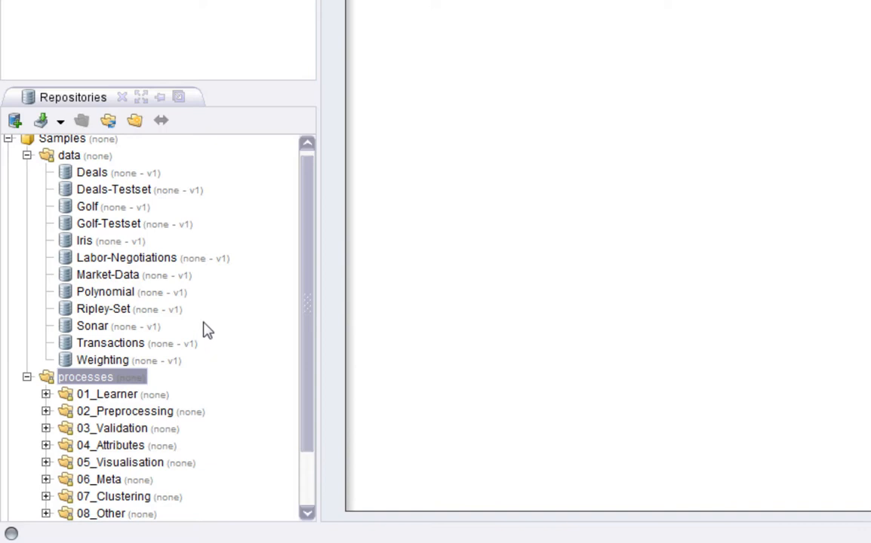
pyautogui.click(9, 143)
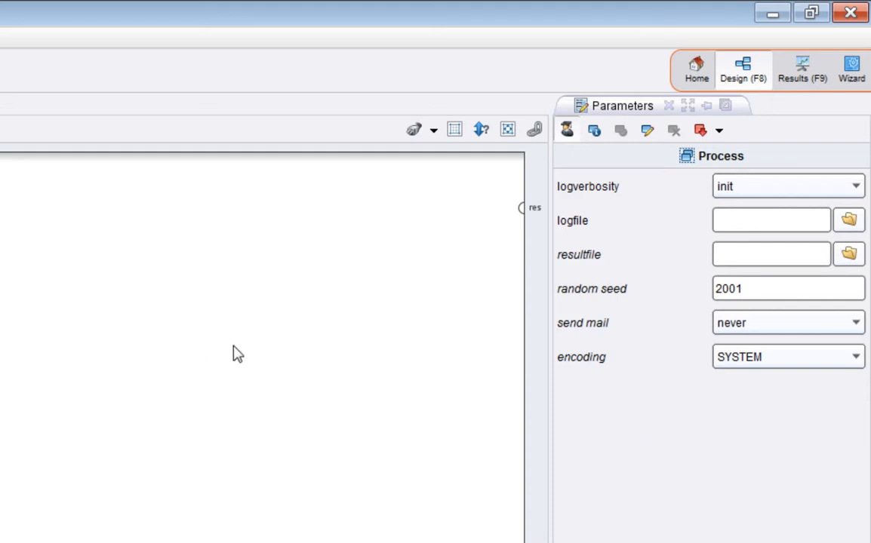
pyautogui.click(789, 227)
pyautogui.click(788, 257)
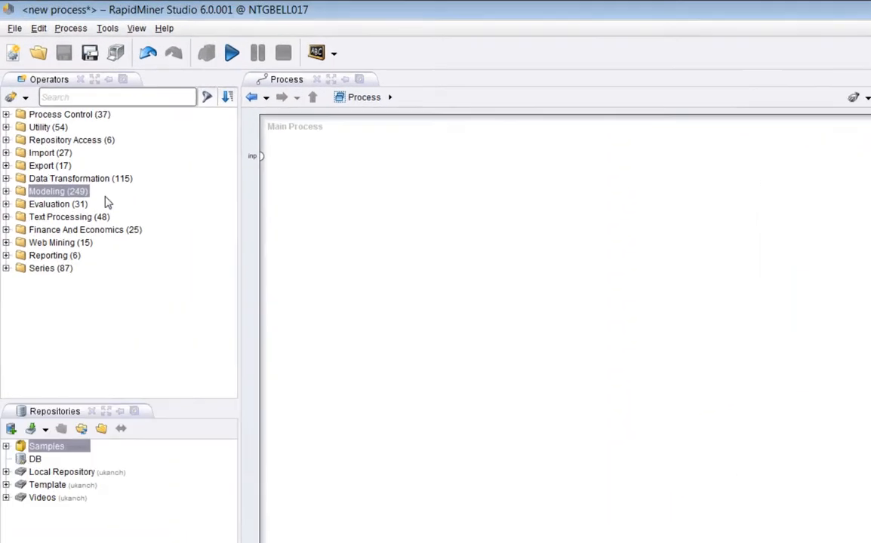
# Read the help for the k-NN operator under Lazy Modeling in an enlarged Help view, and return to the process's help.
pyautogui.click(7, 259)
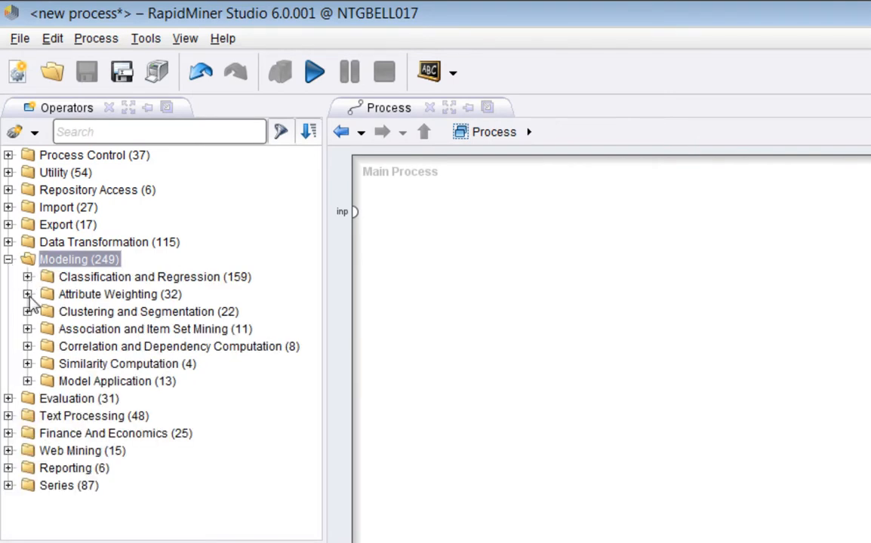
pyautogui.click(27, 277)
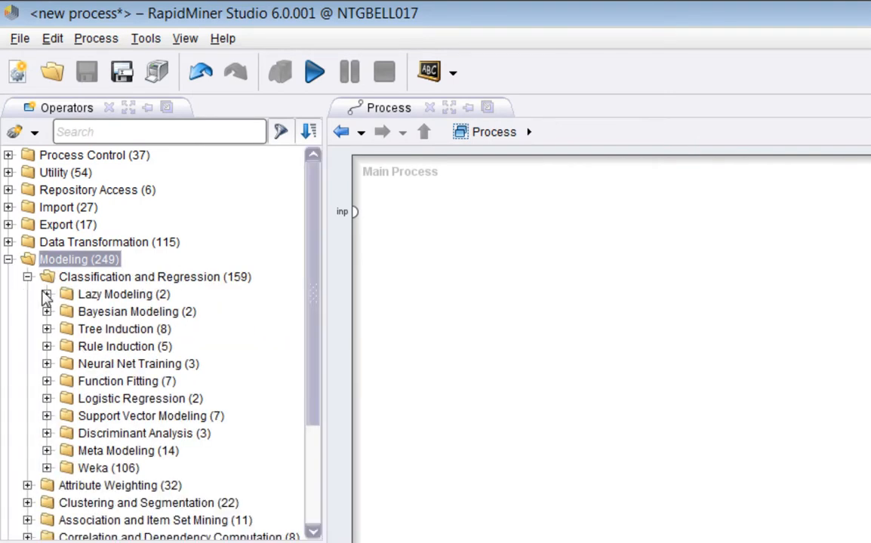
pyautogui.click(46, 294)
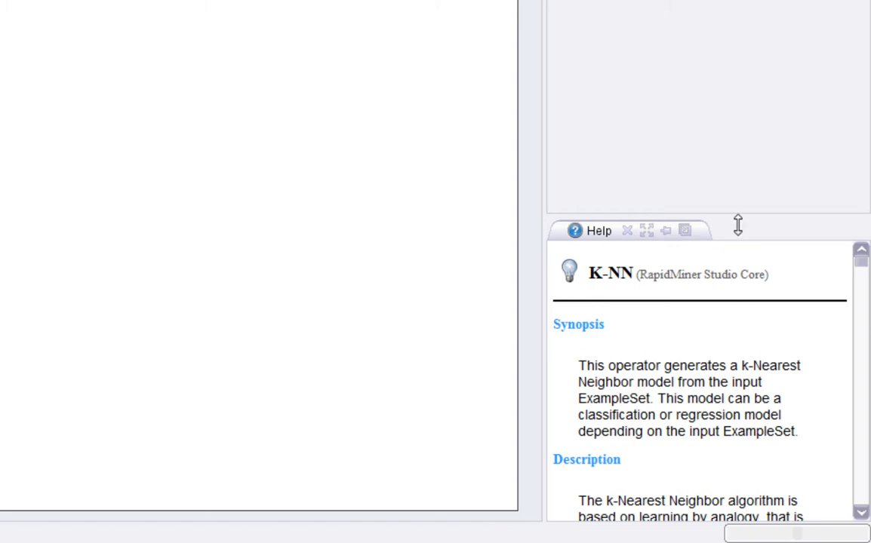
pyautogui.moveTo(738, 224); pyautogui.dragTo(803, 236)
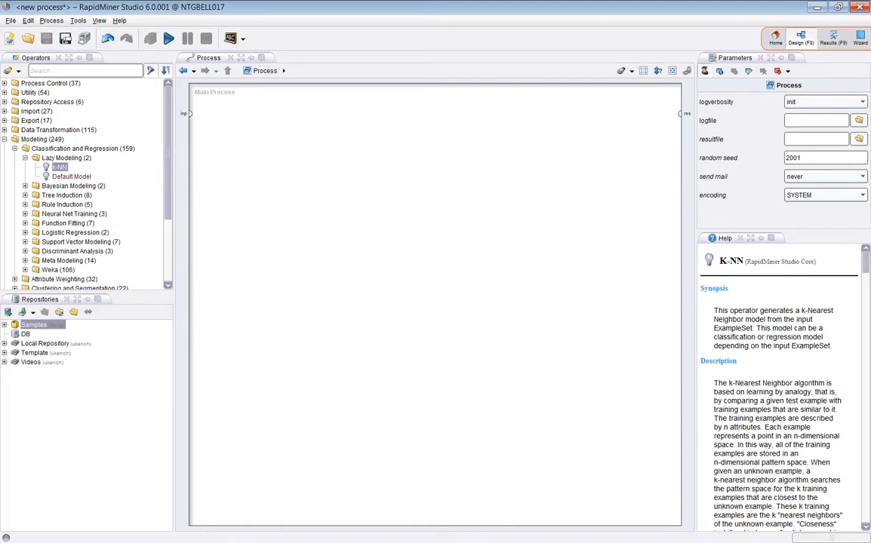
pyautogui.scroll(-5, 867, 273)
pyautogui.scroll(5, 867, 274)
pyautogui.click(412, 207)
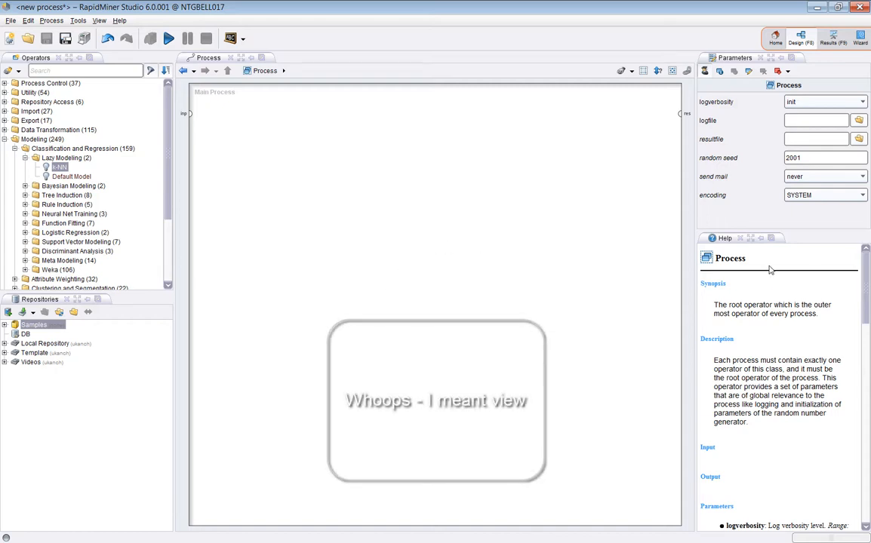
# Dock the Help view in the central area with Process, and detach Process as a smaller floating window.
pyautogui.moveTo(725, 234); pyautogui.dragTo(423, 287)
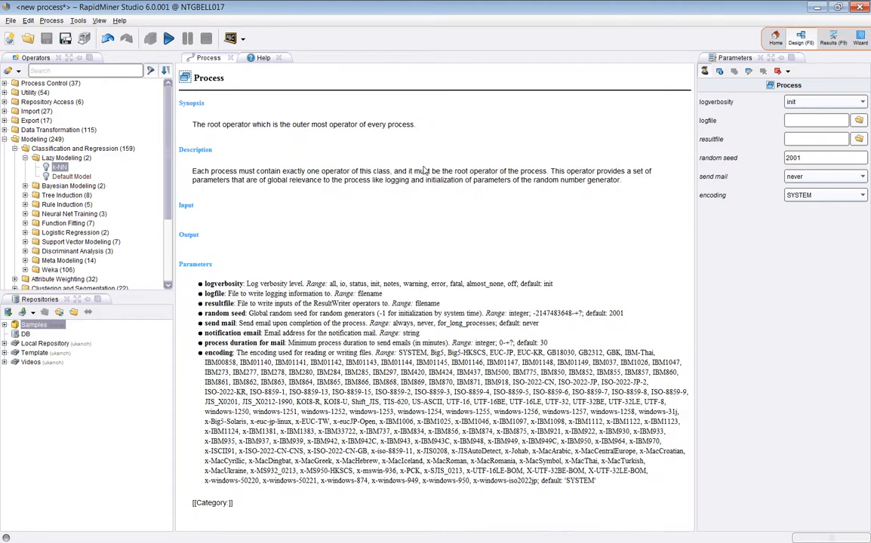
pyautogui.moveTo(200, 58); pyautogui.dragTo(301, 58)
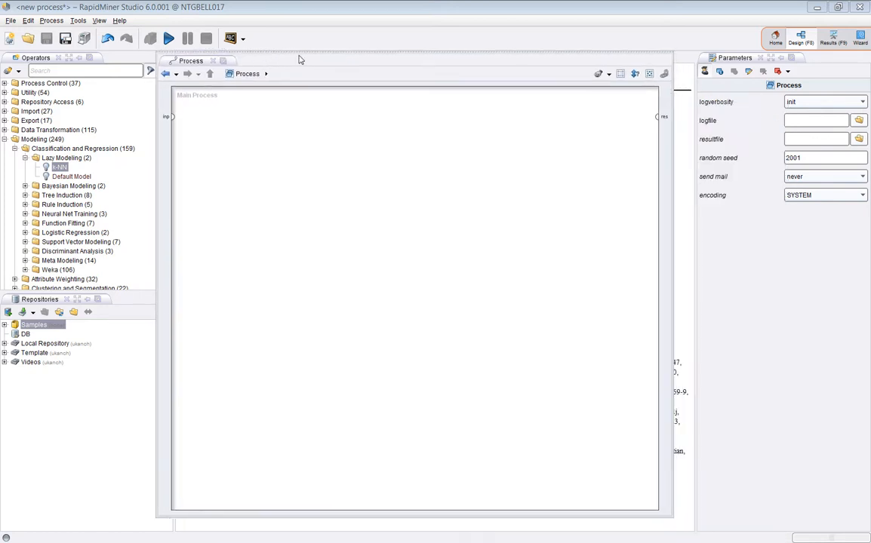
pyautogui.moveTo(676, 57); pyautogui.dragTo(566, 302)
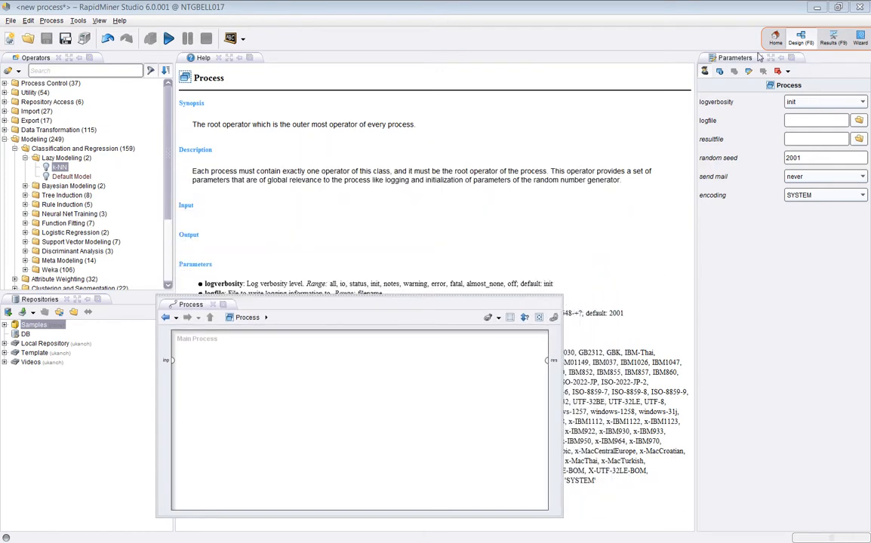
# Dock the Parameters view between Operators and Help, and move the Operators view above Help.
pyautogui.moveTo(759, 57)
pyautogui.mouseDown()
pyautogui.moveTo(754, 297)
pyautogui.moveTo(735, 301)
pyautogui.moveTo(434, 170)
pyautogui.mouseUp()
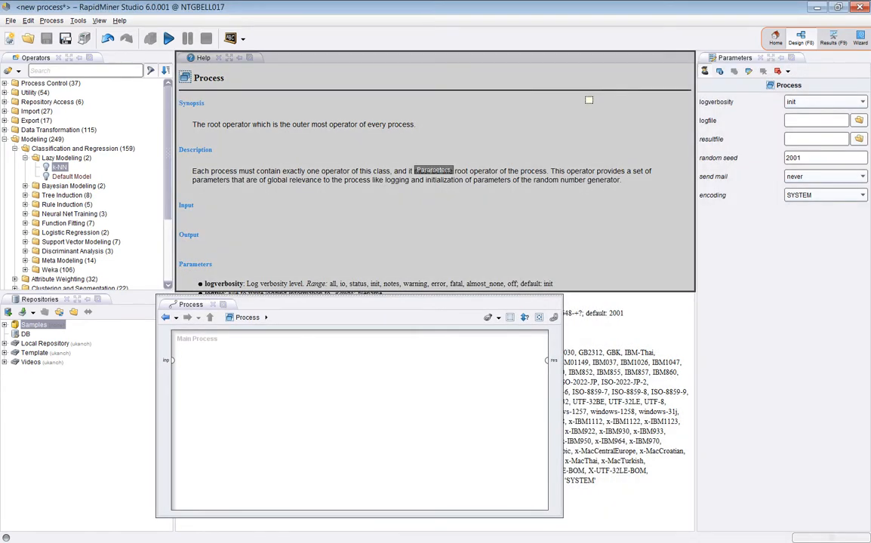
pyautogui.moveTo(589, 100)
pyautogui.mouseDown()
pyautogui.moveTo(337, 85)
pyautogui.moveTo(185, 58)
pyautogui.moveTo(178, 112)
pyautogui.moveTo(242, 180)
pyautogui.moveTo(215, 162)
pyautogui.mouseUp()
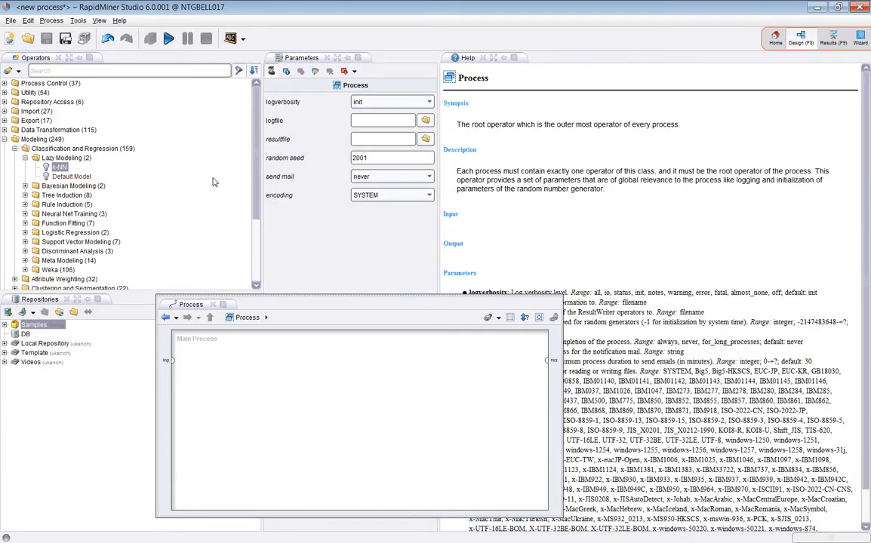
pyautogui.moveTo(41, 58)
pyautogui.mouseDown()
pyautogui.moveTo(381, 194)
pyautogui.moveTo(490, 227)
pyautogui.moveTo(649, 408)
pyautogui.mouseUp()
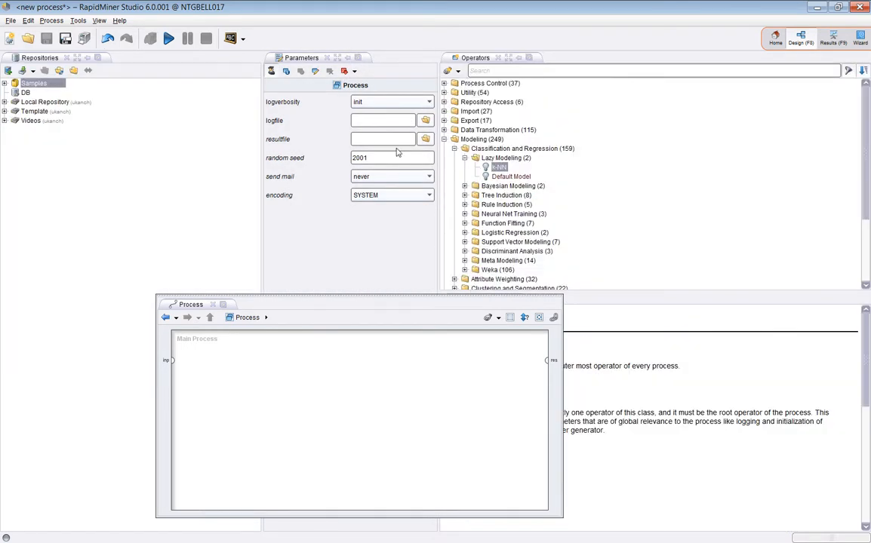
# Minimize and reopen the Repositories view, and detach Repositories, Parameters and Operators as floating windows.
pyautogui.click(88, 59)
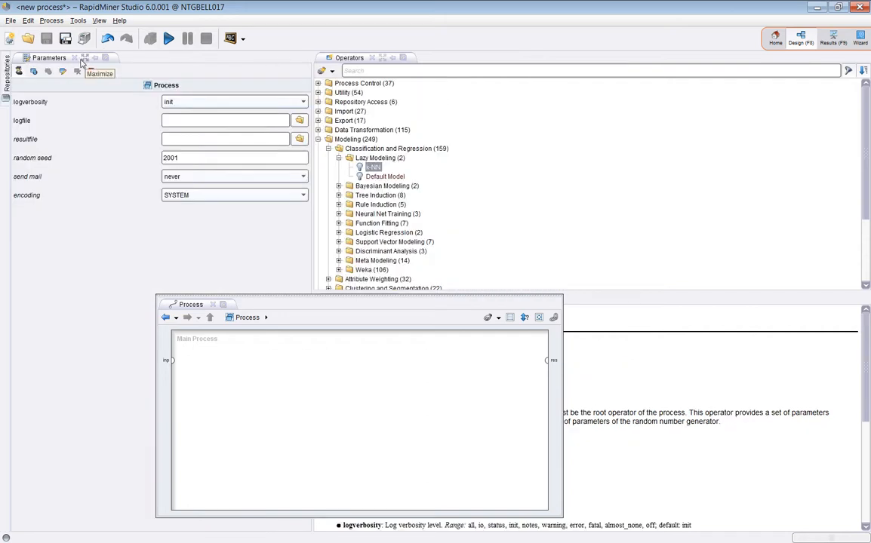
pyautogui.click(6, 66)
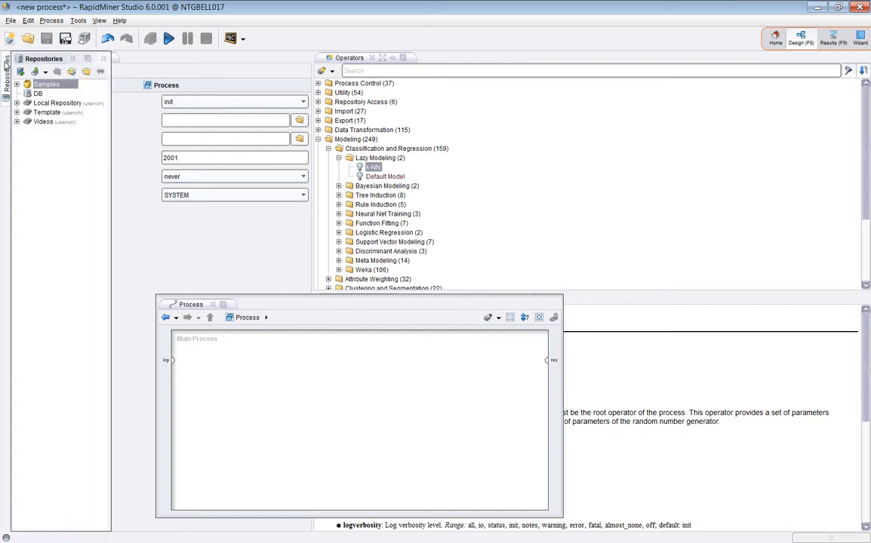
pyautogui.click(87, 60)
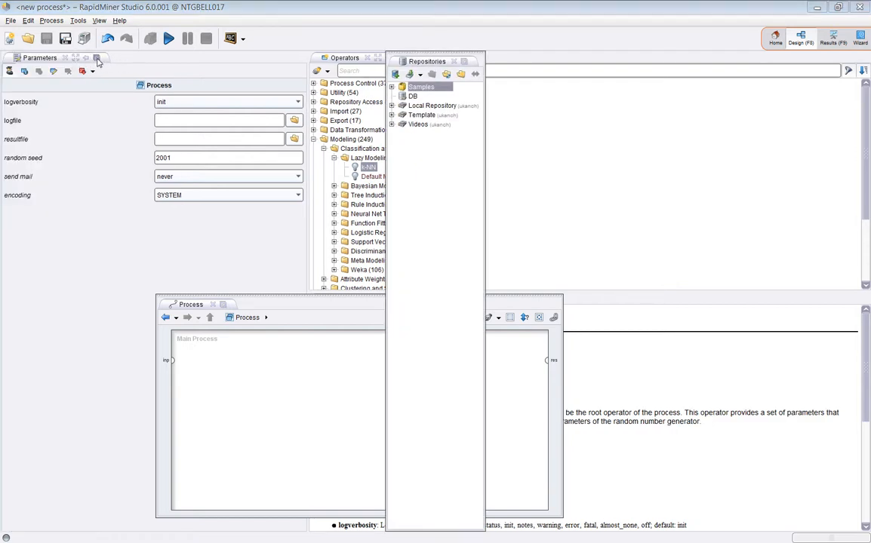
pyautogui.click(97, 62)
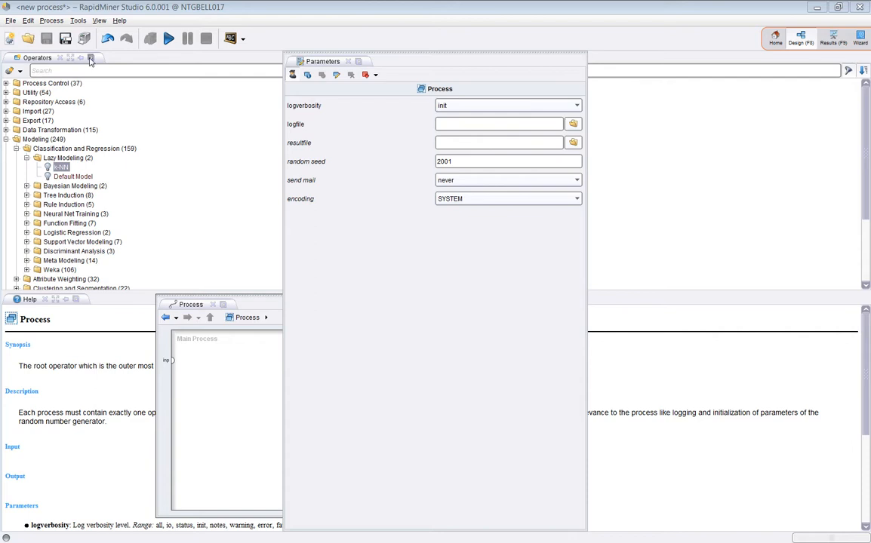
pyautogui.click(90, 60)
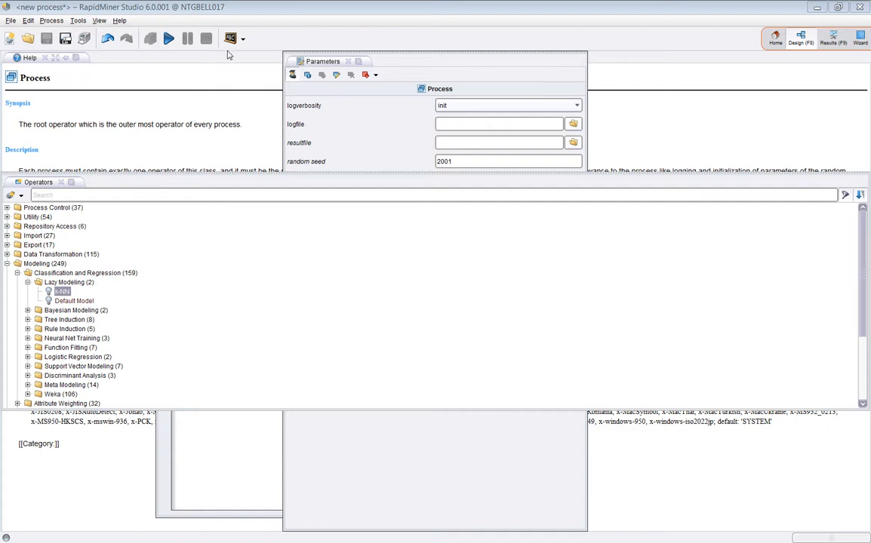
# Restore the default perspective layout and collapse the Modeling operator group.
pyautogui.click(116, 22)
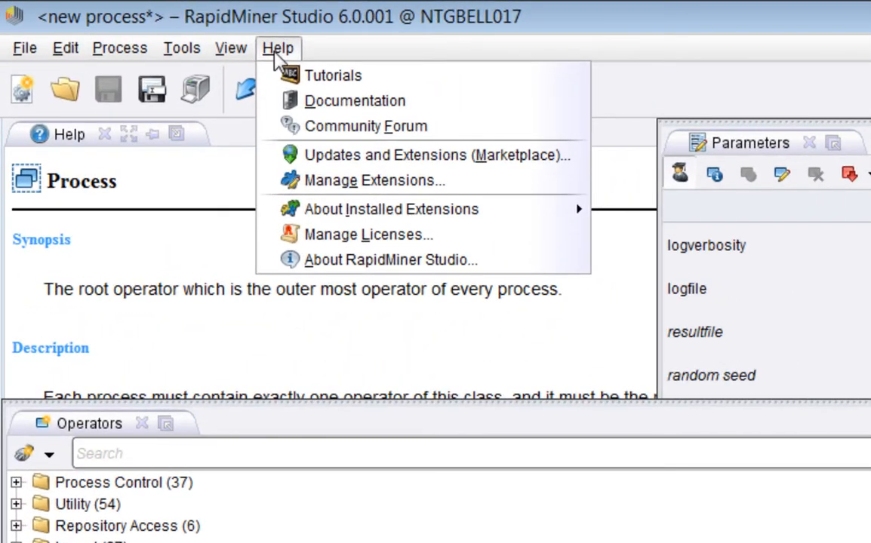
pyautogui.moveTo(243, 53)
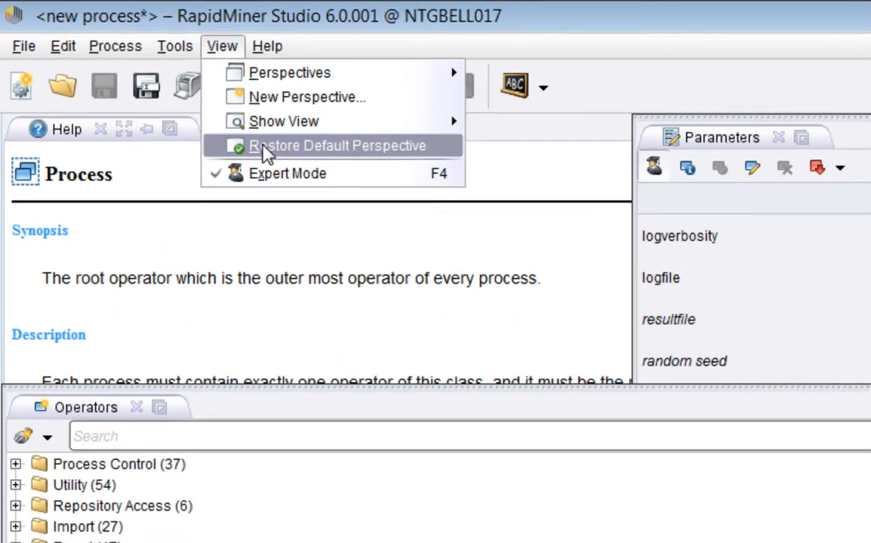
pyautogui.click(268, 147)
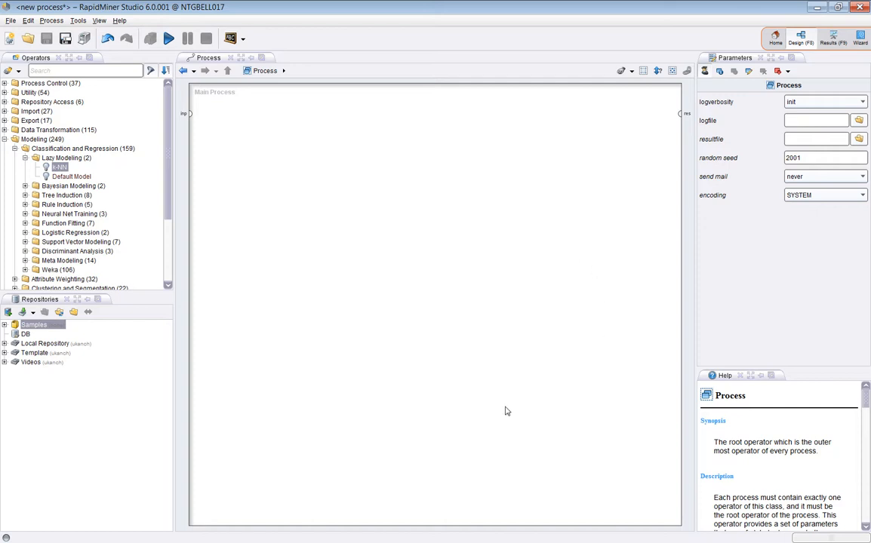
pyautogui.click(4, 140)
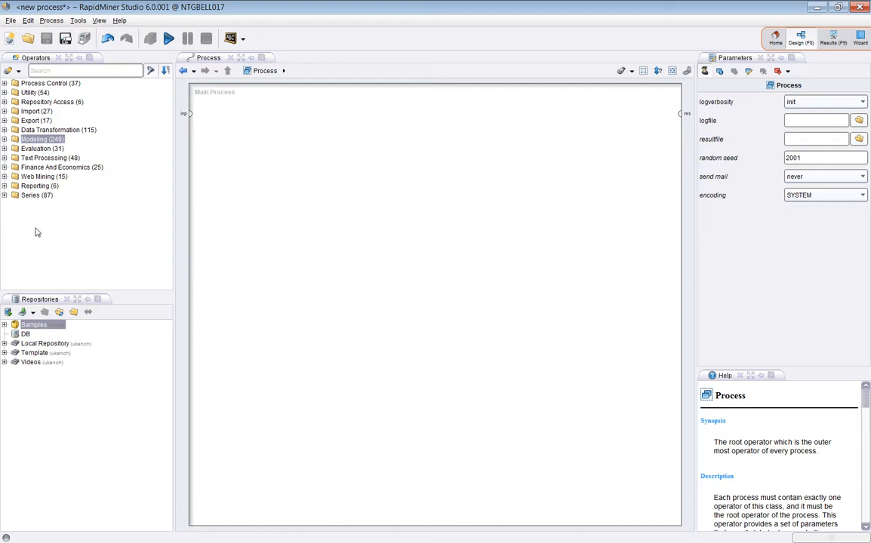
# Add the Iris data set from the Samples repository near the process's upper left and connect its output to the first result port.
pyautogui.click(4, 325)
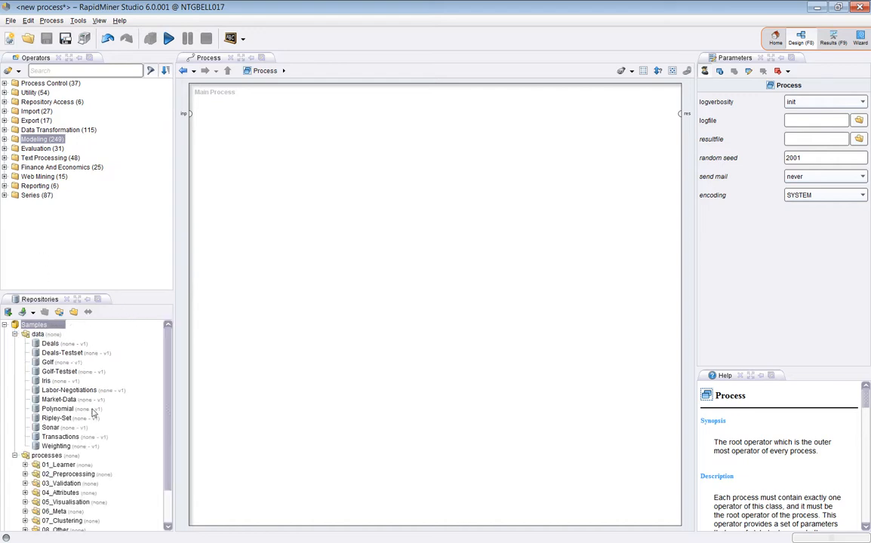
pyautogui.click(45, 381)
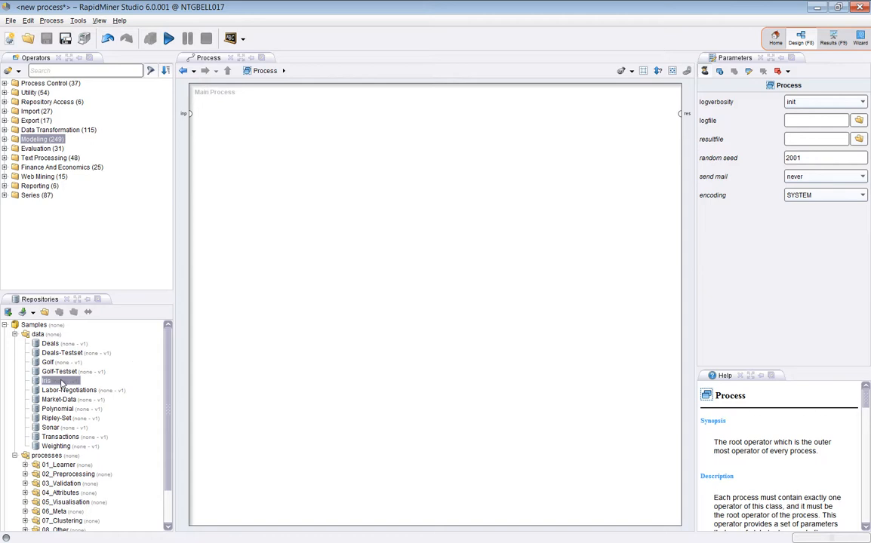
pyautogui.moveTo(62, 383); pyautogui.dragTo(337, 234)
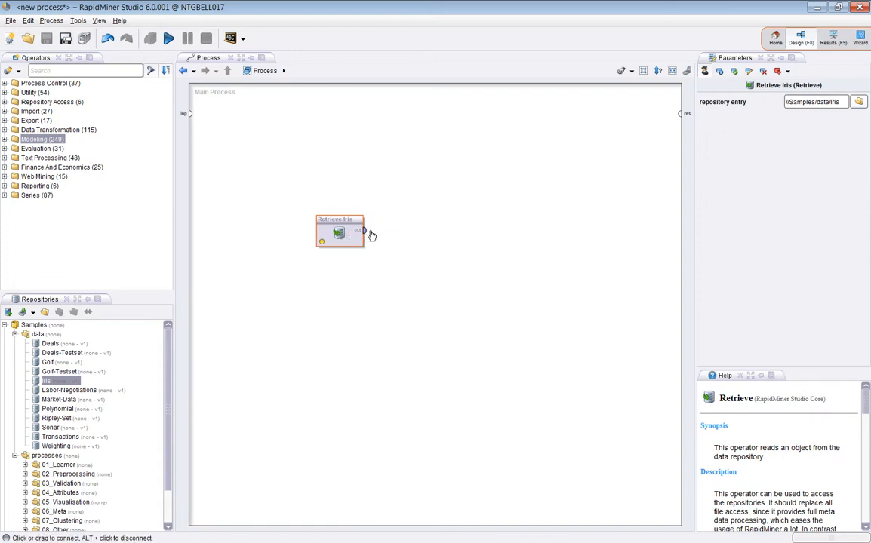
pyautogui.moveTo(364, 230); pyautogui.dragTo(683, 119)
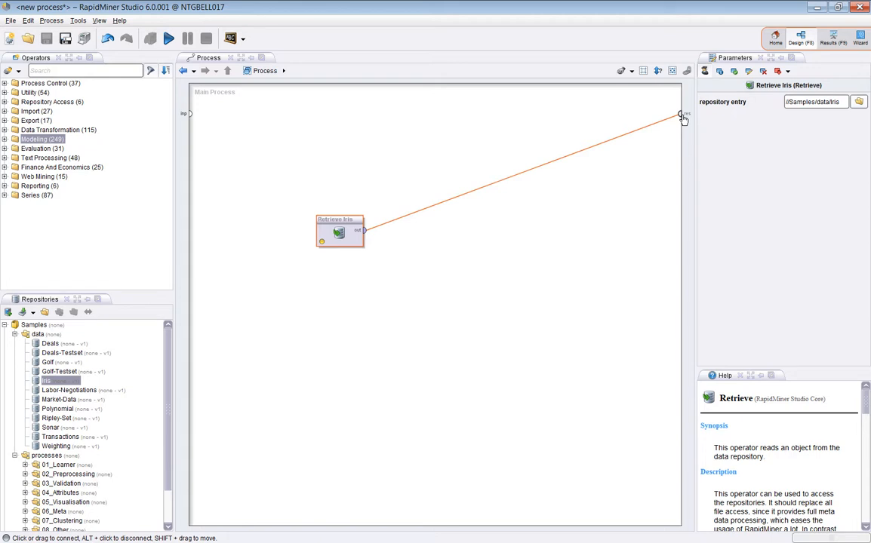
pyautogui.moveTo(683, 119); pyautogui.dragTo(682, 116)
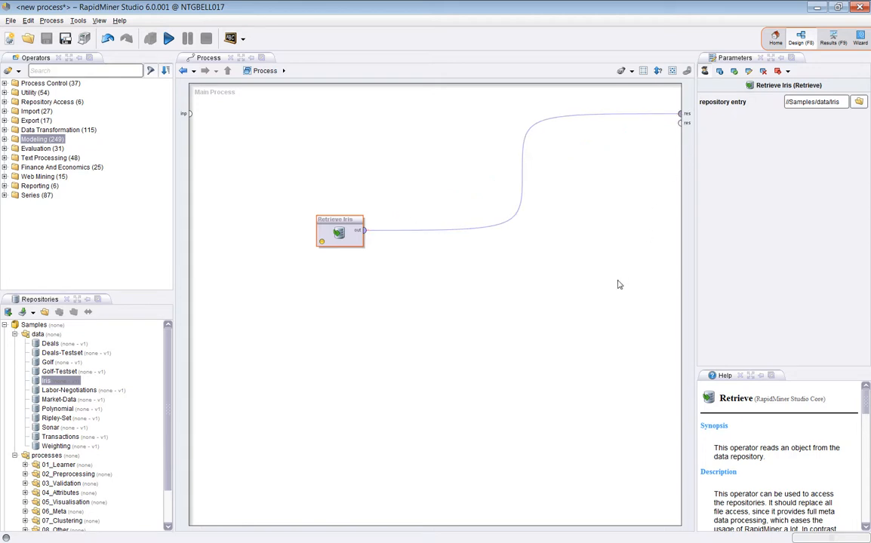
pyautogui.moveTo(358, 239); pyautogui.dragTo(301, 144)
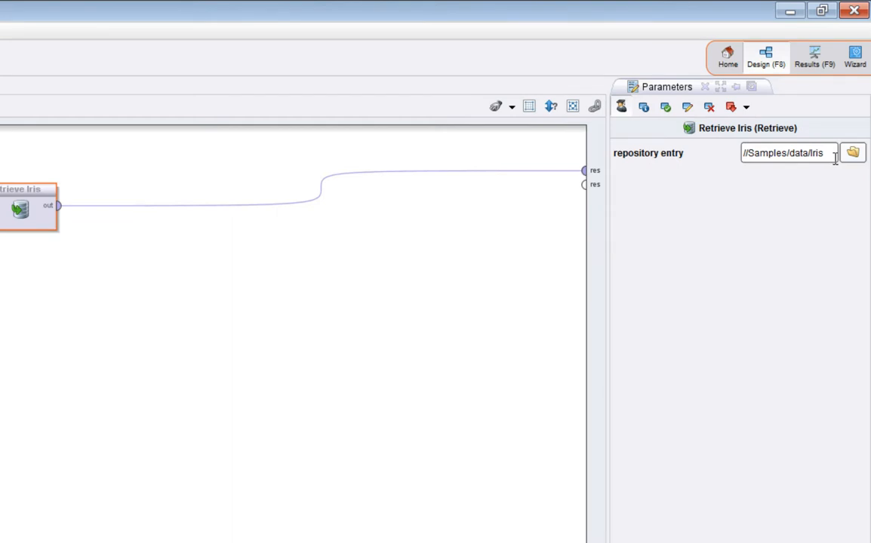
# Review the repository entry parameter of Retrieve Iris, the commands available for the operator, and the main menus.
pyautogui.moveTo(834, 157); pyautogui.dragTo(795, 161)
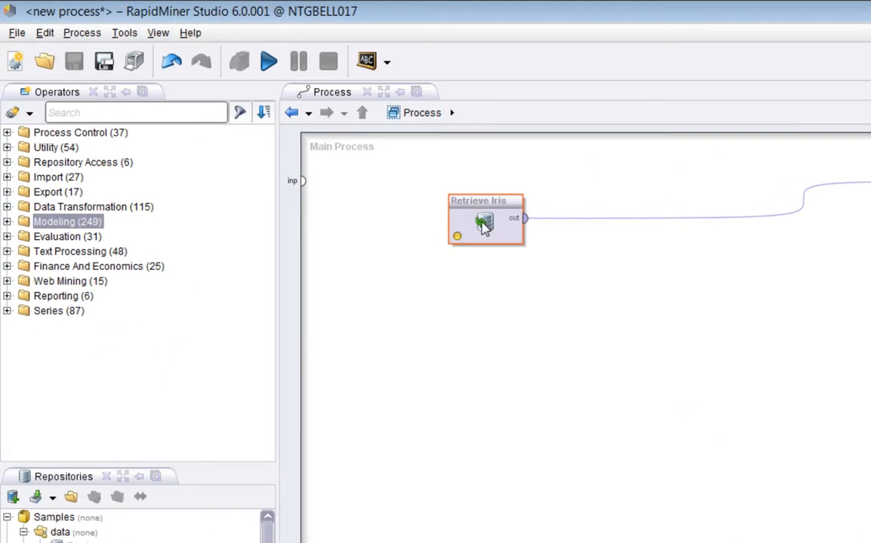
pyautogui.rightClick(408, 190)
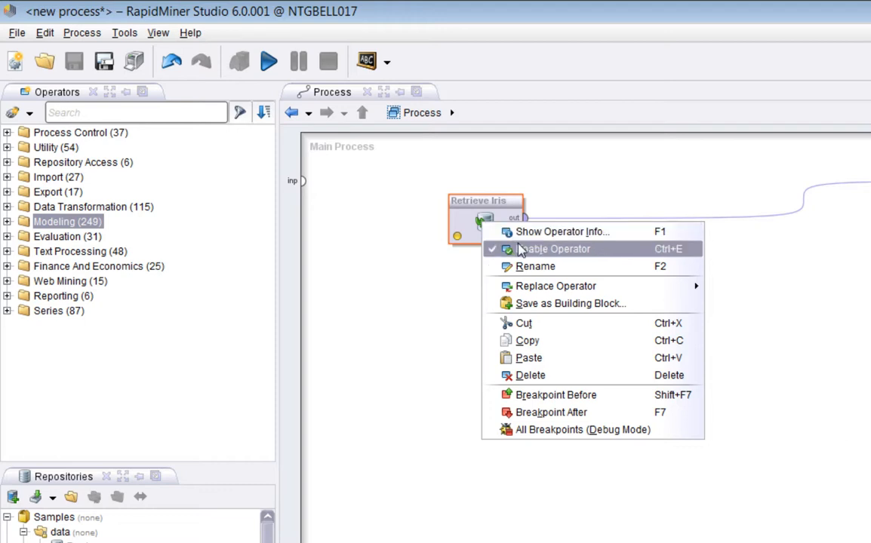
pyautogui.moveTo(533, 293)
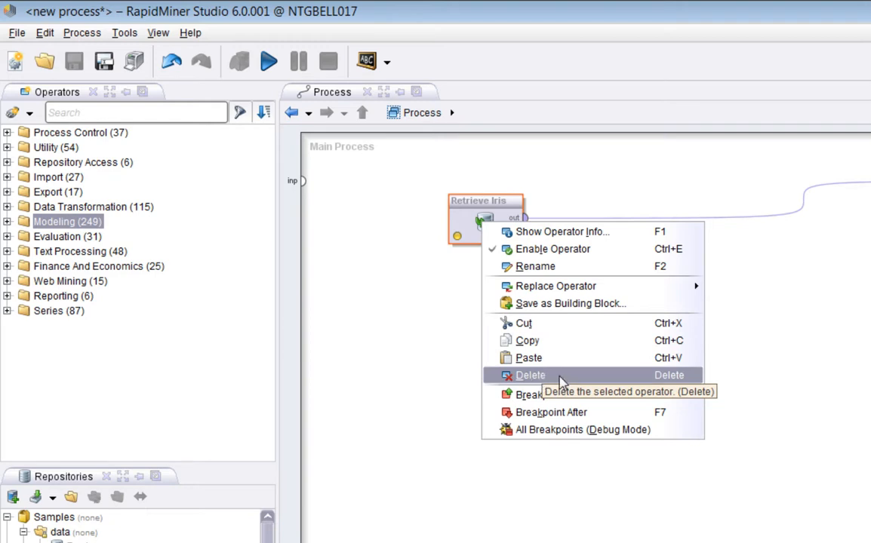
pyautogui.click(504, 219)
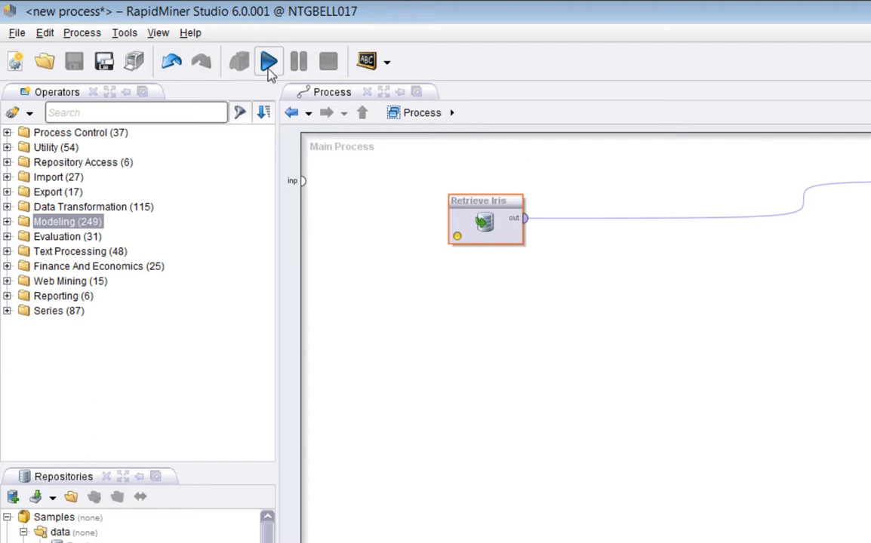
pyautogui.click(85, 33)
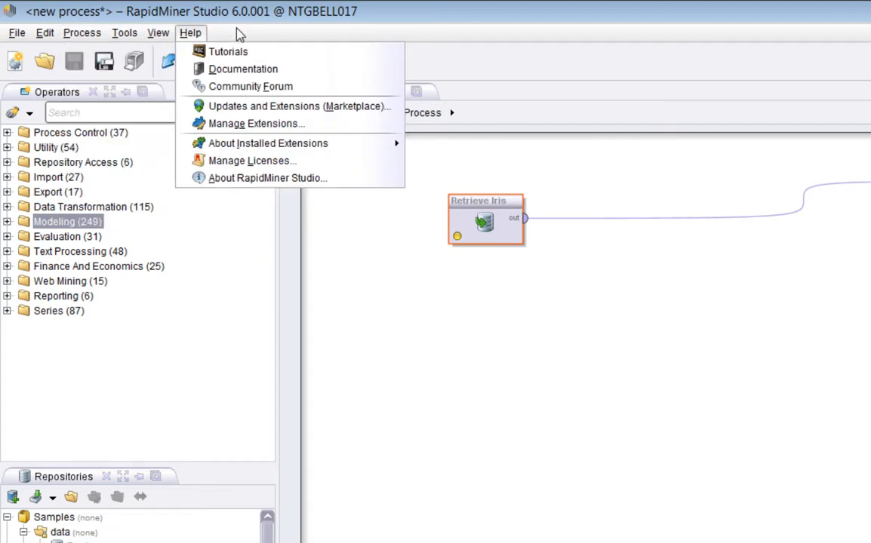
pyautogui.click(406, 218)
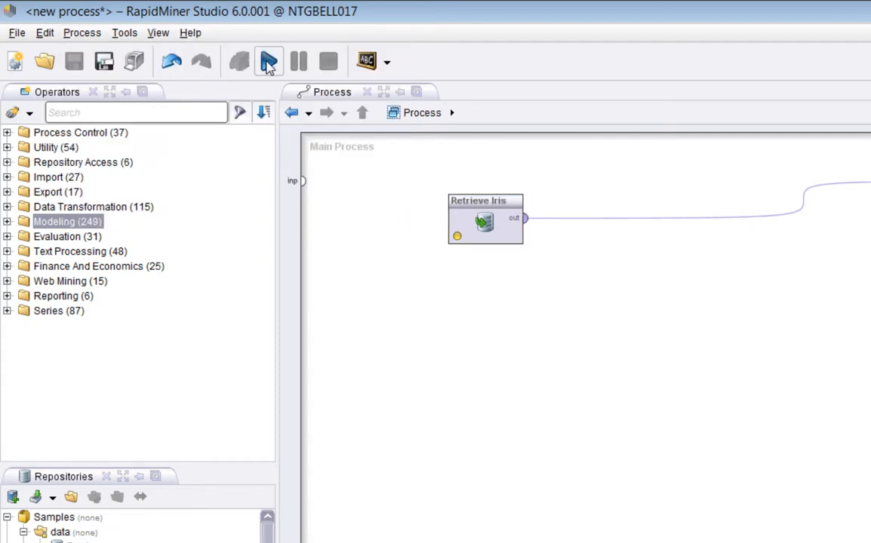
# Run the process and view the data table and statistics of the Iris result.
pyautogui.click(269, 62)
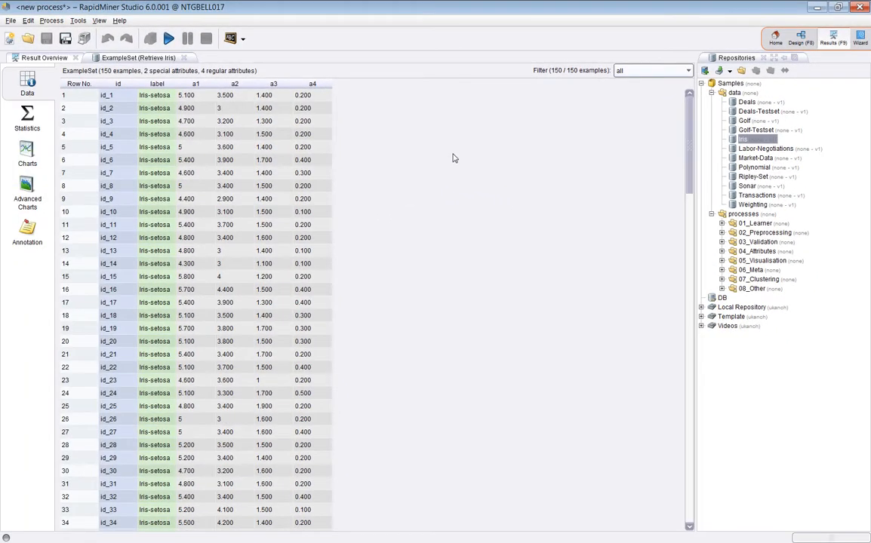
pyautogui.click(23, 87)
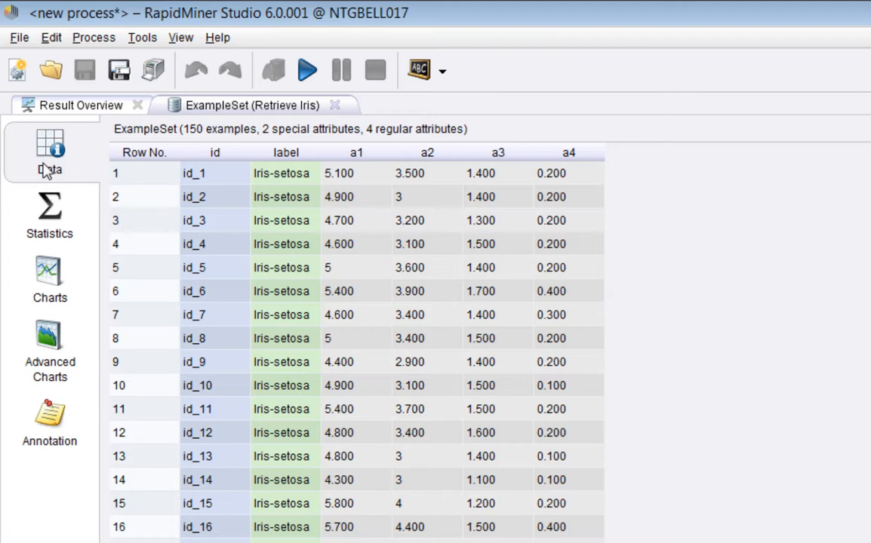
pyautogui.click(53, 214)
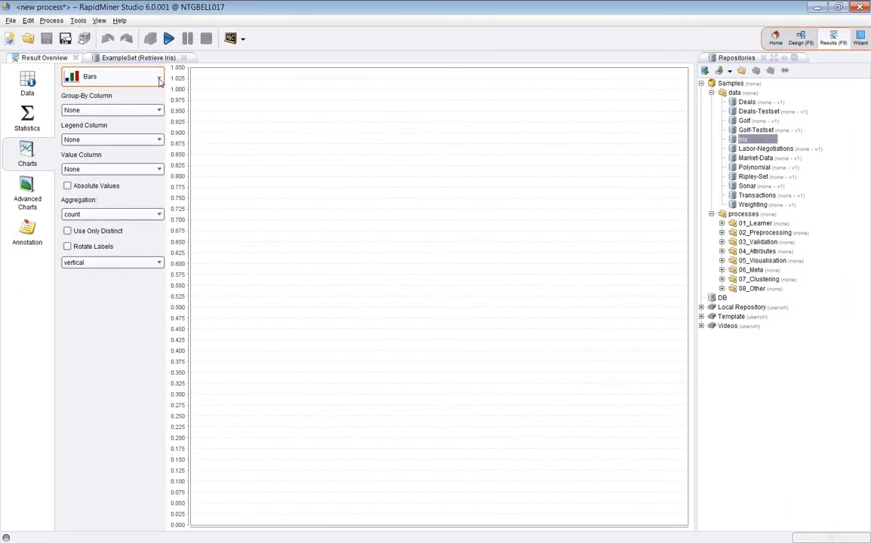
# Plot the Iris result as a Scatter chart with label as the color column.
pyautogui.click(158, 80)
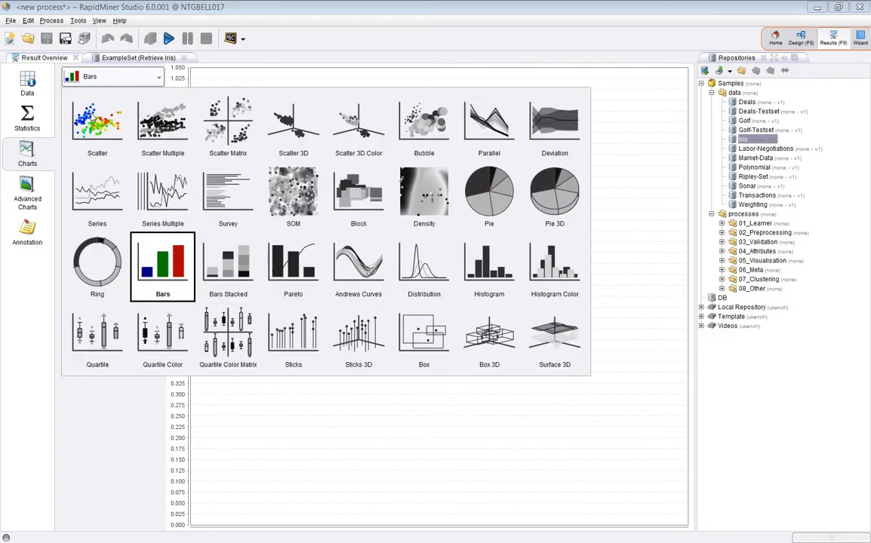
pyautogui.click(88, 125)
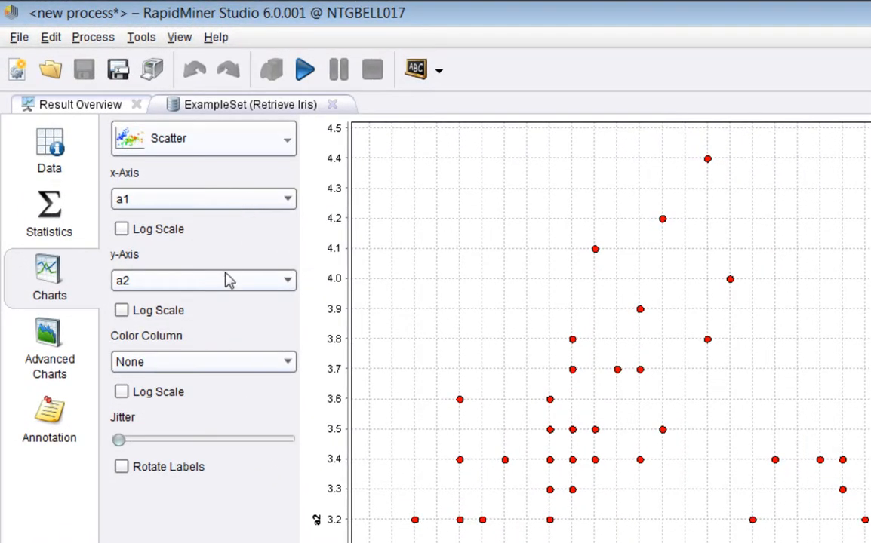
pyautogui.click(249, 363)
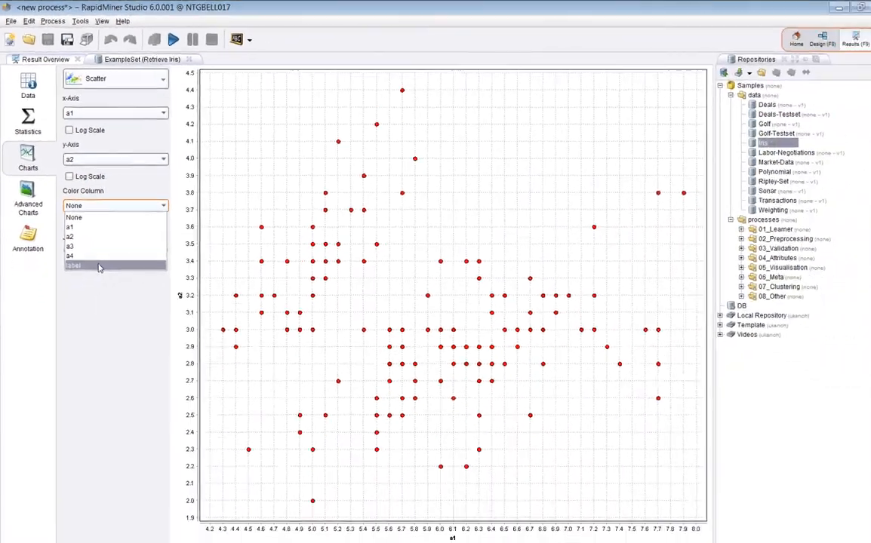
pyautogui.click(151, 466)
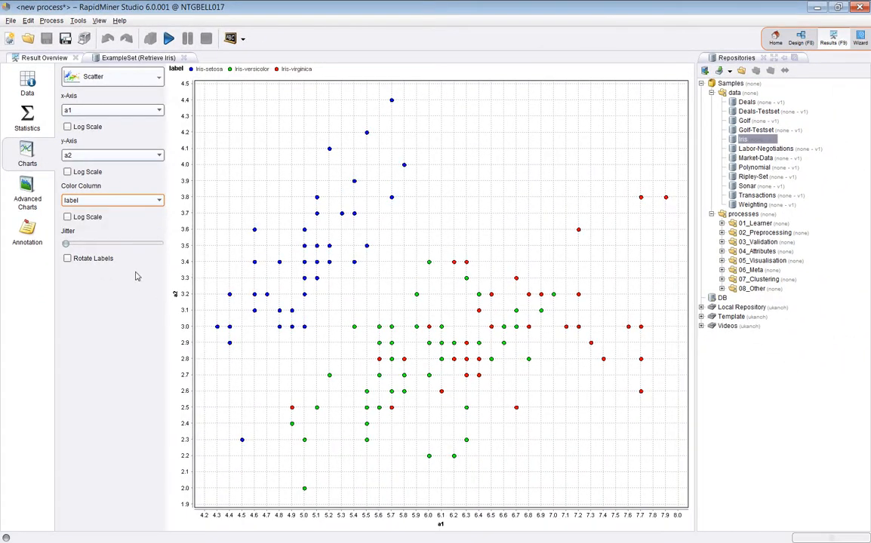
# Build an advanced chart with a1 as domain dimension, a2 on the numerical axis and label as color dimension.
pyautogui.click(32, 193)
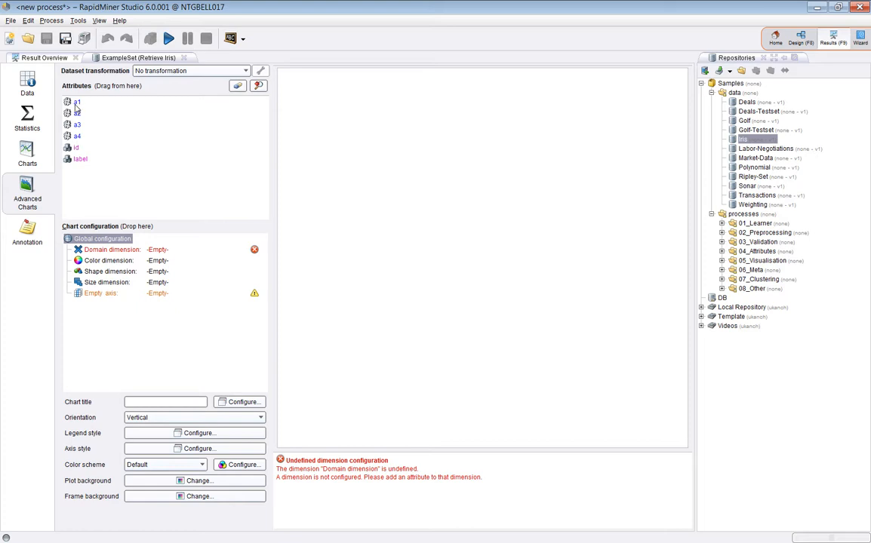
pyautogui.moveTo(75, 107); pyautogui.dragTo(111, 250)
pyautogui.moveTo(75, 112); pyautogui.dragTo(103, 296)
pyautogui.moveTo(81, 162); pyautogui.dragTo(100, 261)
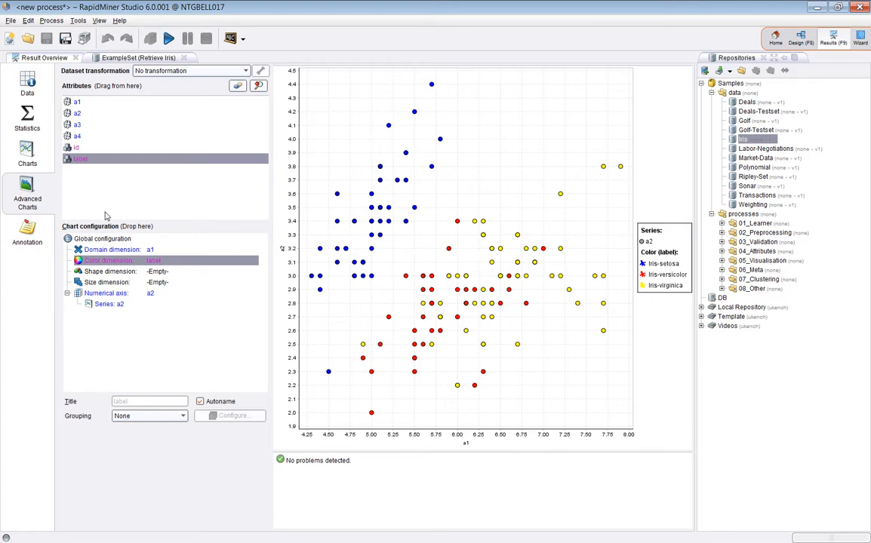
# Open the result's annotations, and expand the process entry in the Result Overview to examine the ExampleSet summary.
pyautogui.click(28, 233)
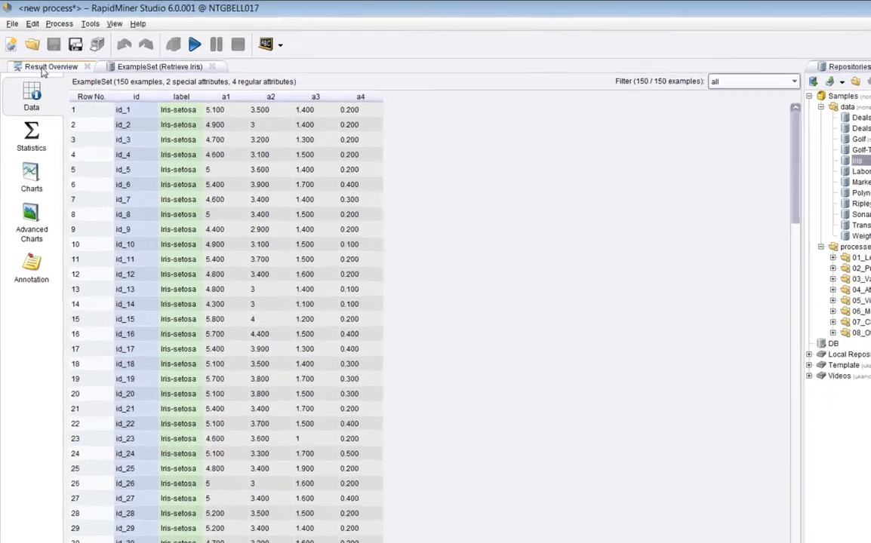
pyautogui.click(38, 59)
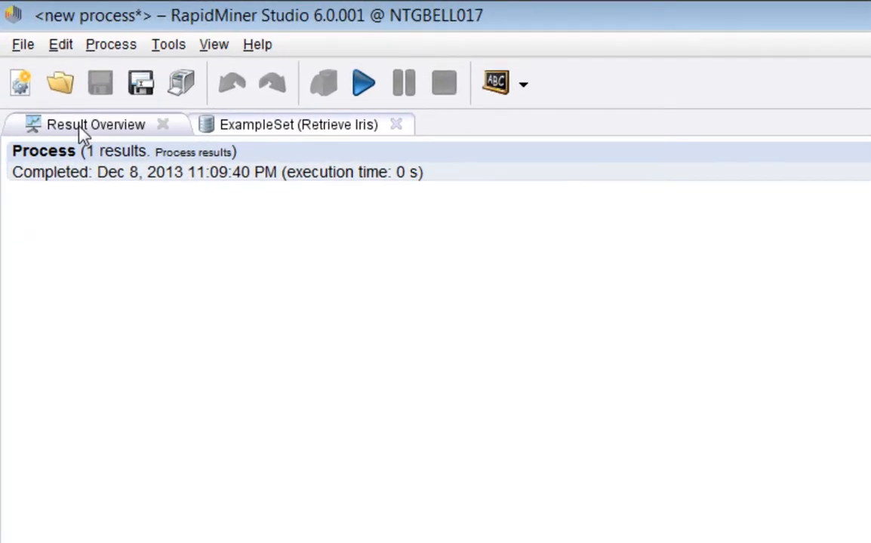
pyautogui.click(86, 173)
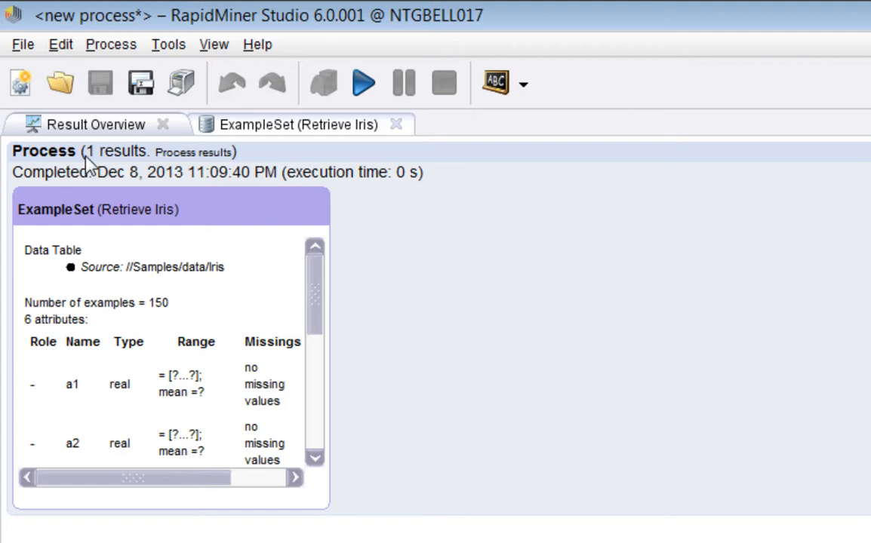
pyautogui.moveTo(315, 330); pyautogui.dragTo(317, 303)
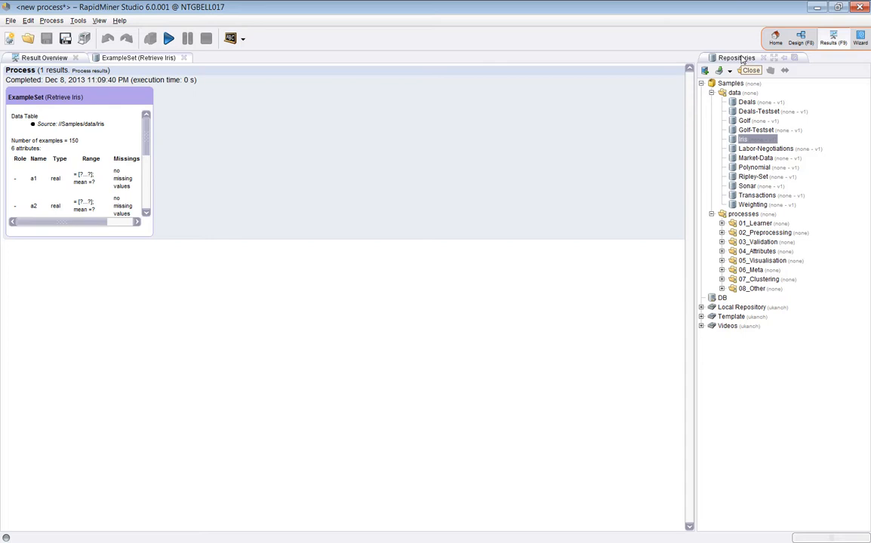
# Detach the Repositories view as a floating window and add the Help view to the Results perspective.
pyautogui.moveTo(742, 60); pyautogui.dragTo(487, 141)
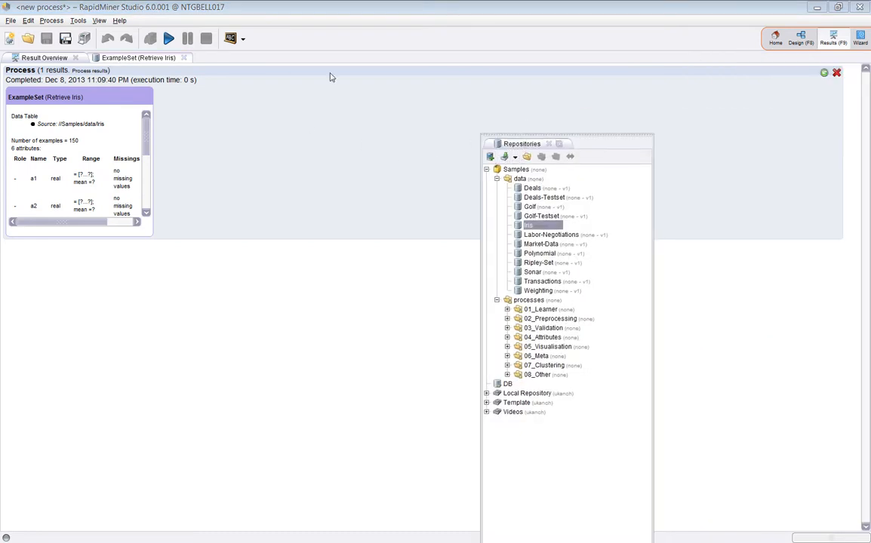
pyautogui.click(99, 20)
pyautogui.moveTo(112, 56)
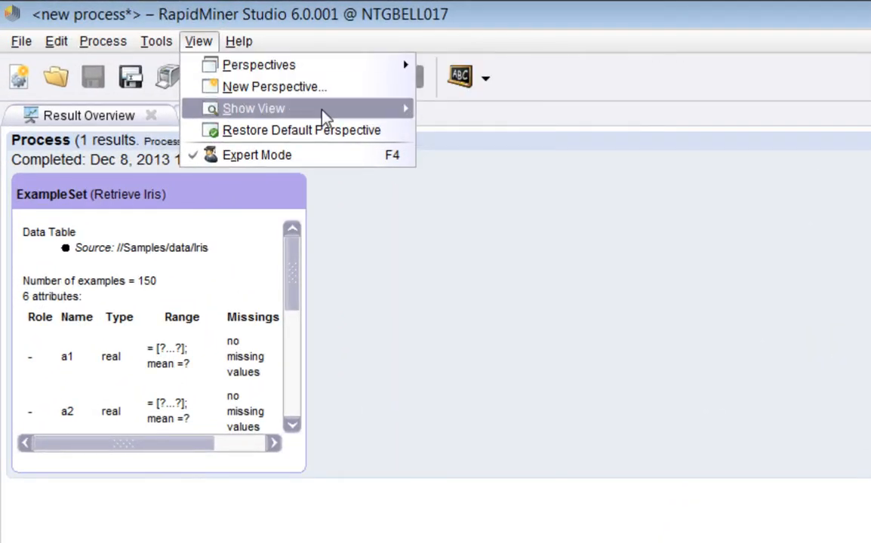
pyautogui.moveTo(323, 115)
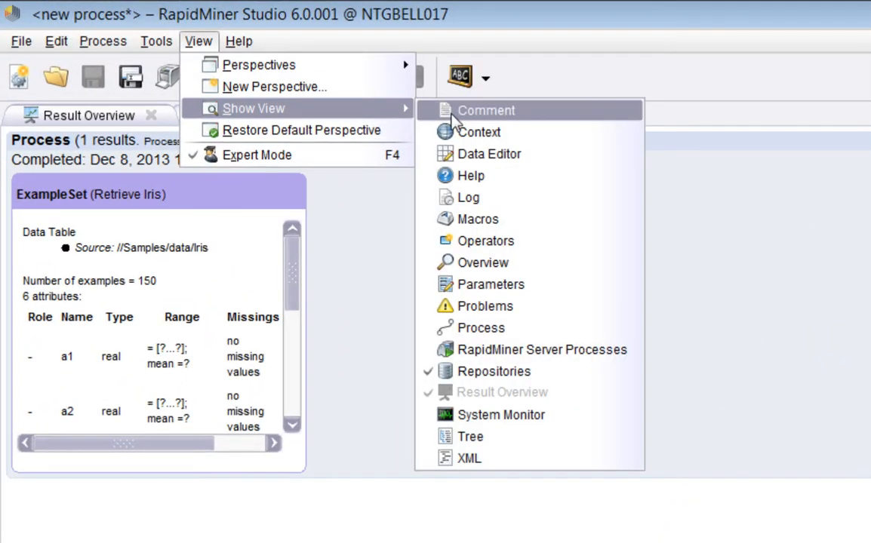
pyautogui.click(476, 185)
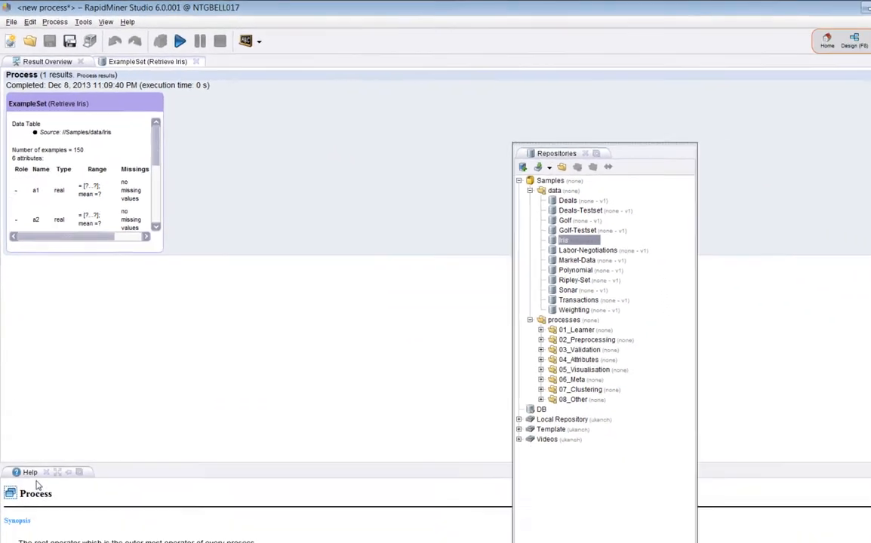
# Detach the Help view as a floating window and move it over the upper part of the Result Overview.
pyautogui.moveTo(38, 451); pyautogui.dragTo(231, 199)
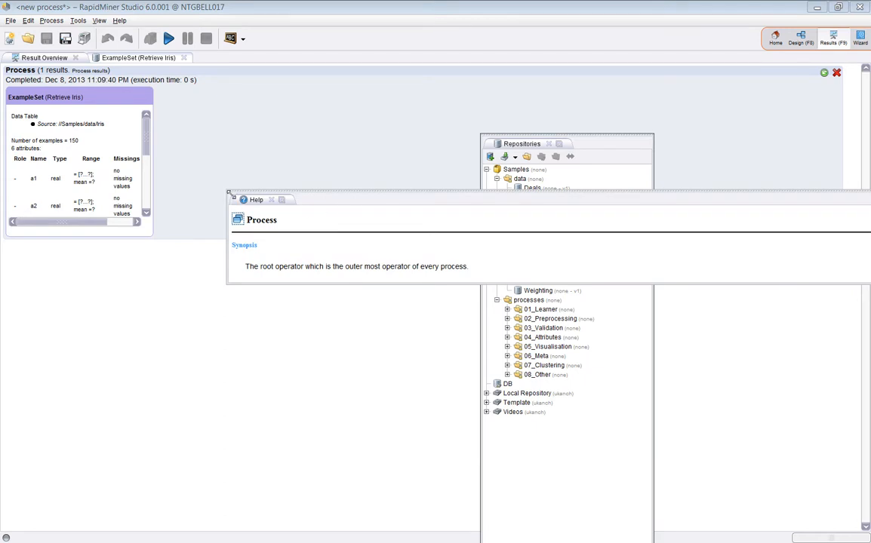
pyautogui.moveTo(234, 200); pyautogui.dragTo(516, 199)
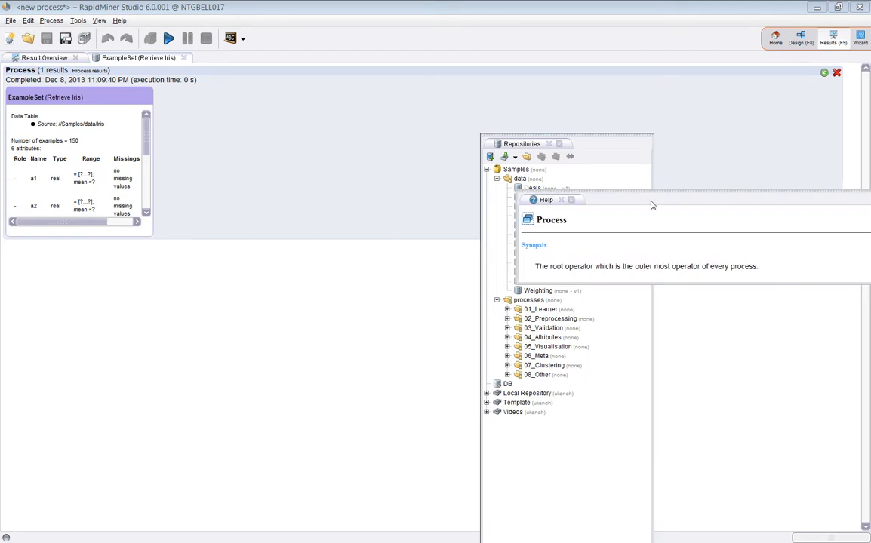
pyautogui.moveTo(679, 192); pyautogui.dragTo(213, 99)
# Dock Repositories beside Help in one floating window, and make that window taller and shift it clear of the ExampleSet summary.
pyautogui.click(593, 234)
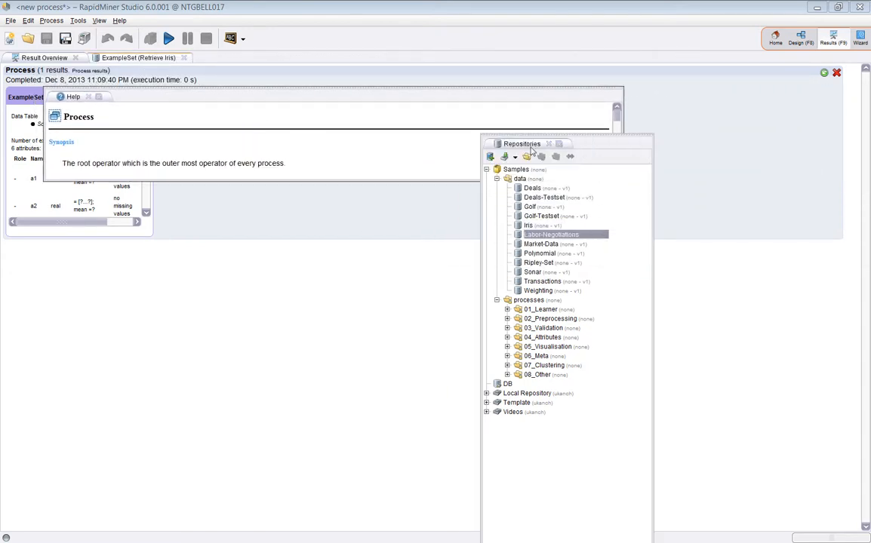
pyautogui.moveTo(520, 144); pyautogui.dragTo(185, 111)
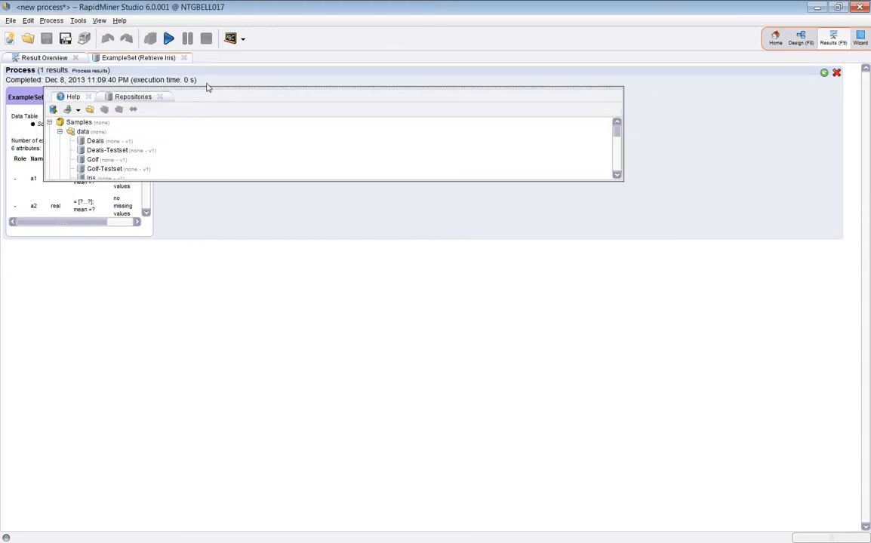
pyautogui.moveTo(253, 187); pyautogui.dragTo(253, 383)
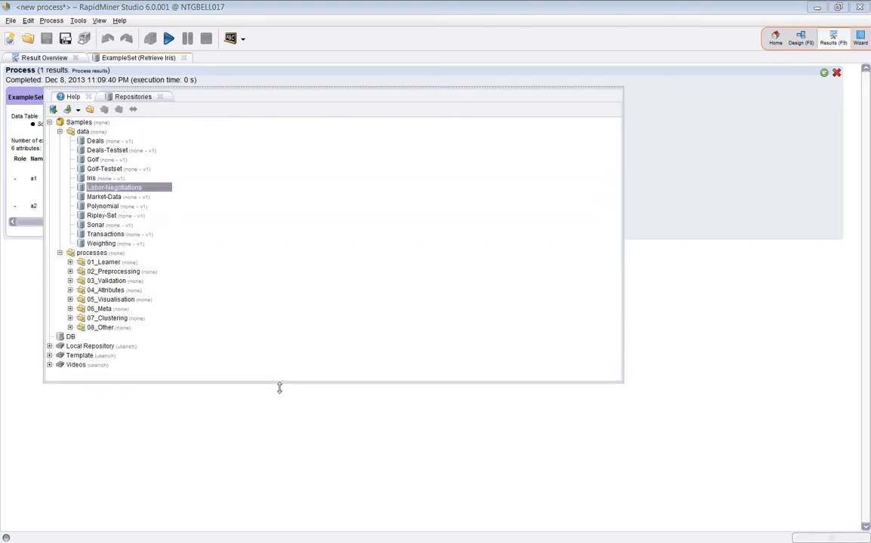
pyautogui.moveTo(252, 95); pyautogui.dragTo(438, 148)
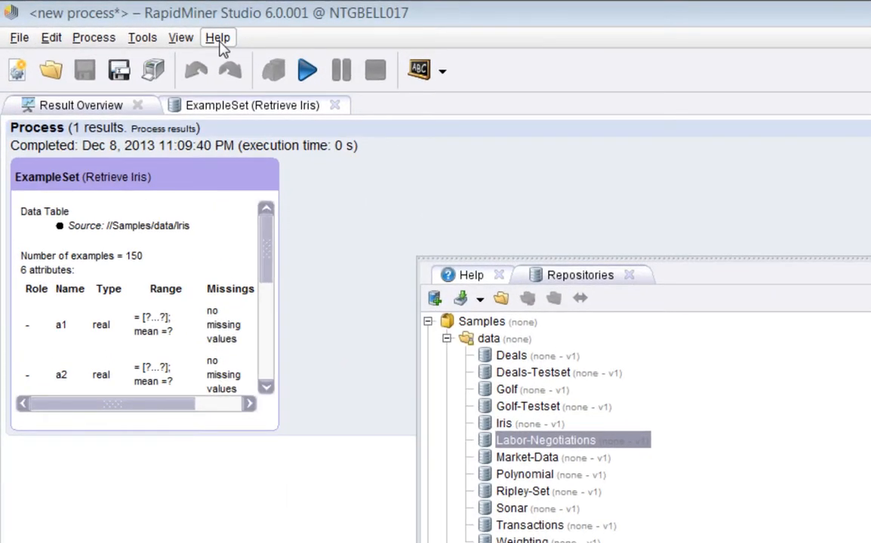
# Restore the default layout of the Results perspective and look over the list of views that can be shown.
pyautogui.click(181, 37)
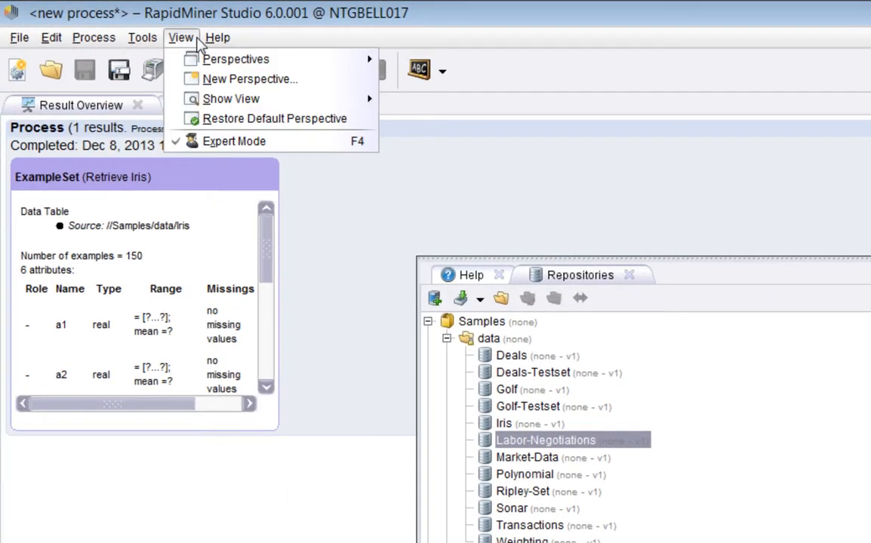
pyautogui.click(217, 119)
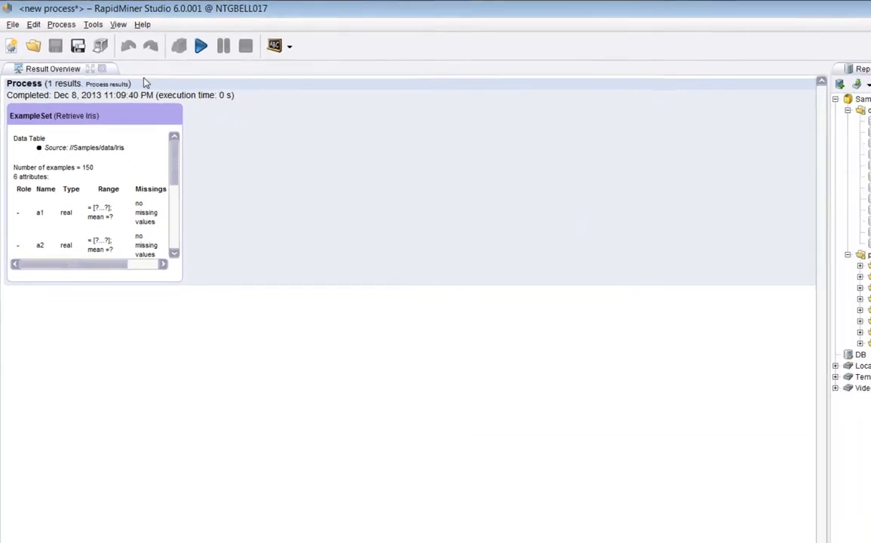
pyautogui.click(123, 26)
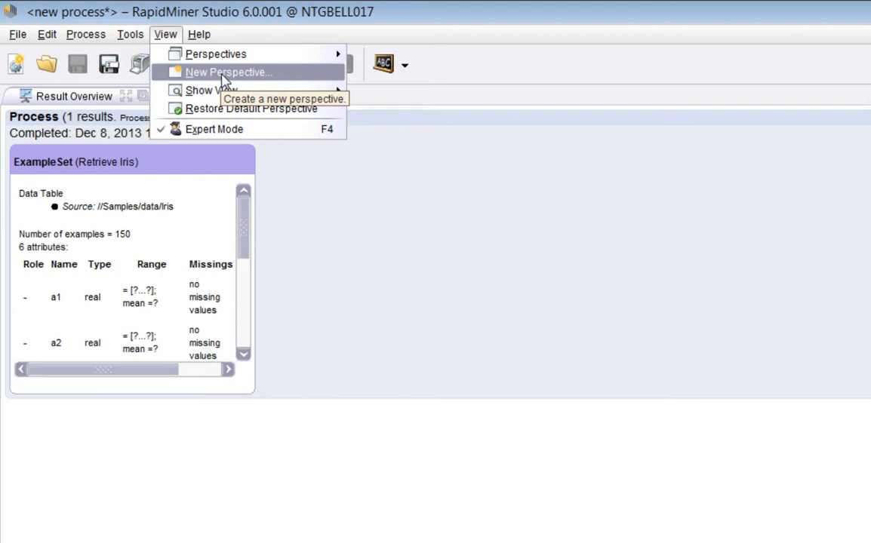
pyautogui.moveTo(292, 101)
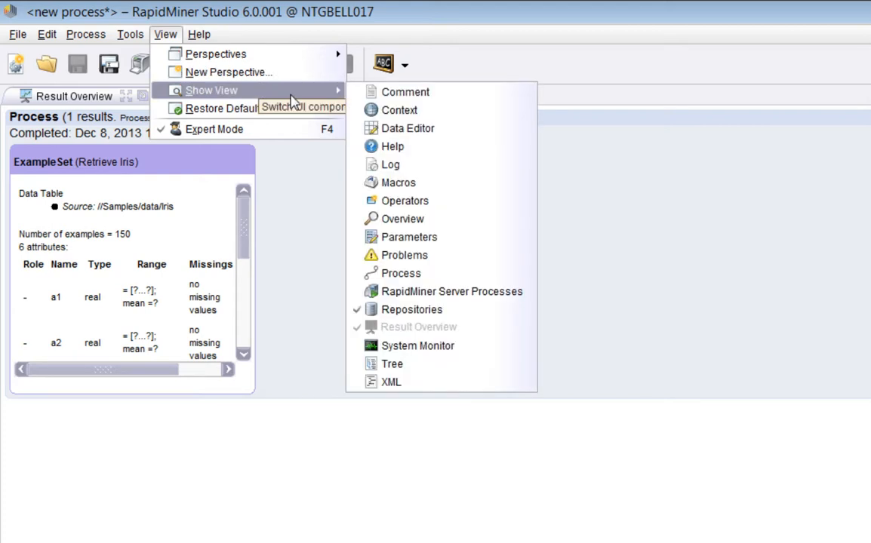
pyautogui.click(680, 270)
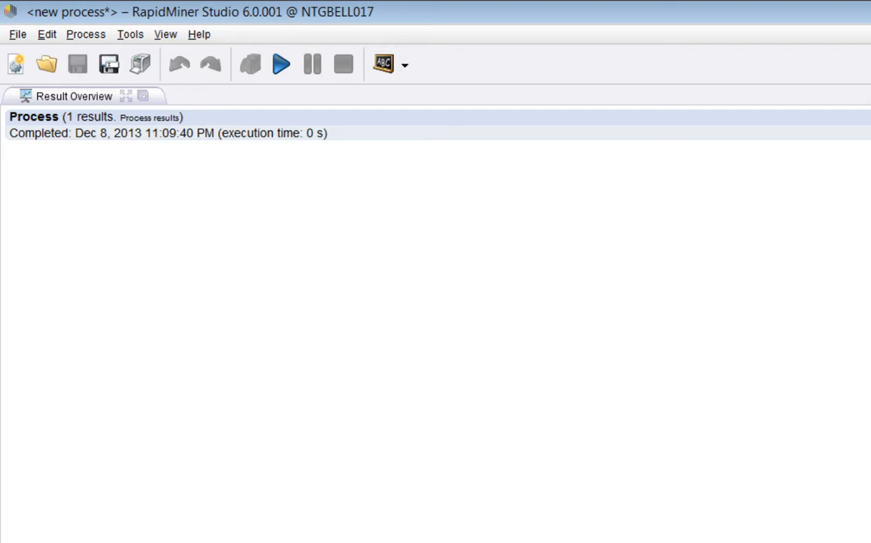
# Switch to the Design perspective, find the Append operator, and insert it into the connection between Retrieve Iris and the result port.
pyautogui.press('F8')
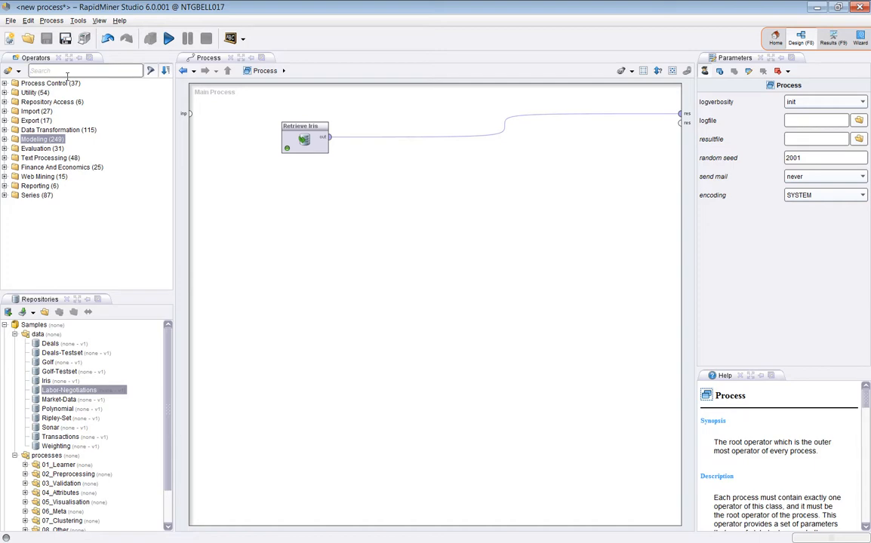
pyautogui.write('appen')
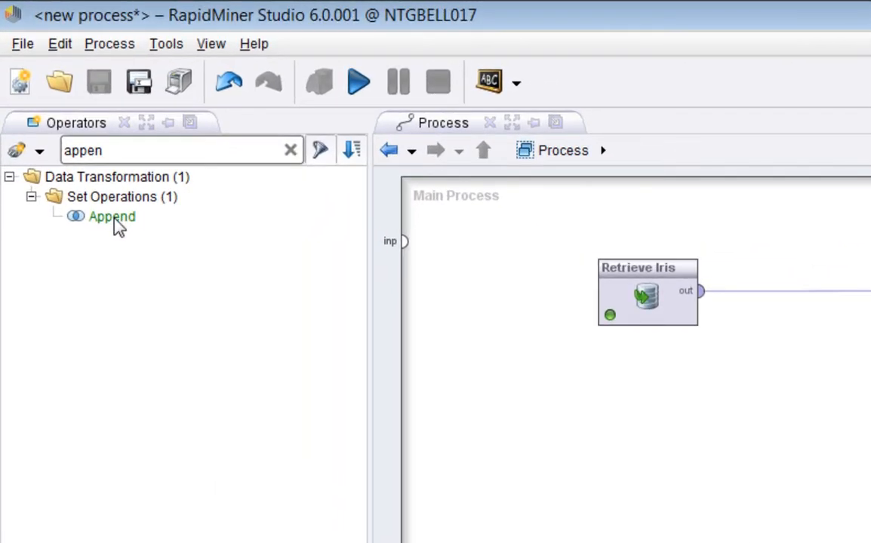
pyautogui.moveTo(53, 104); pyautogui.dragTo(134, 129)
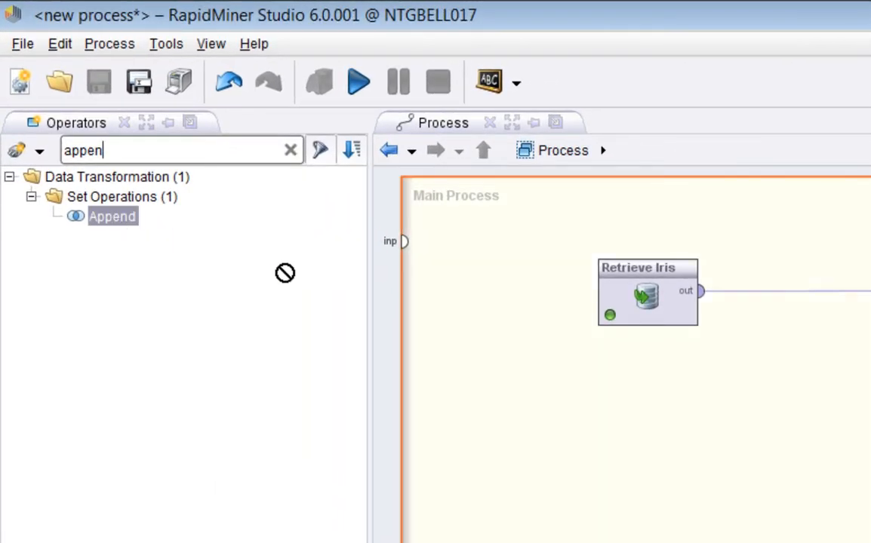
pyautogui.moveTo(284, 272); pyautogui.dragTo(869, 298)
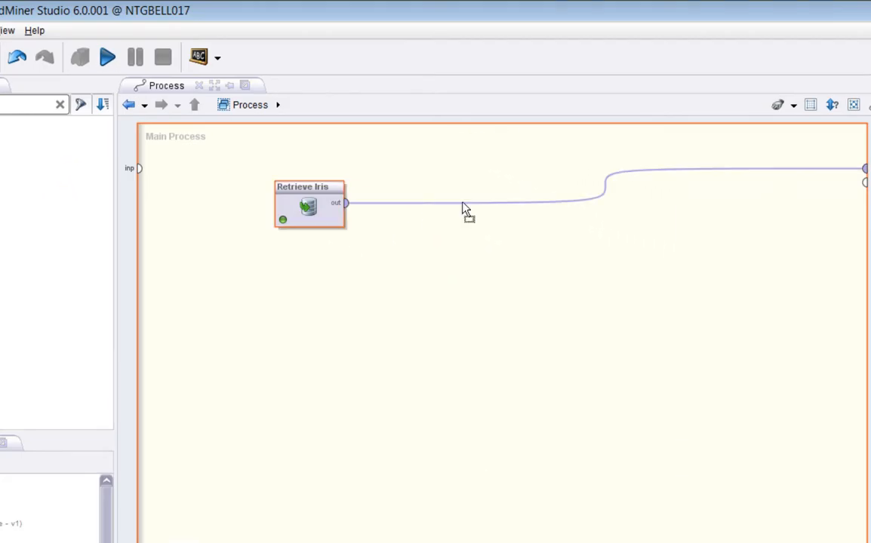
pyautogui.moveTo(463, 204)
pyautogui.mouseDown()
pyautogui.moveTo(458, 239)
pyautogui.moveTo(459, 206)
pyautogui.moveTo(454, 215)
pyautogui.mouseUp()
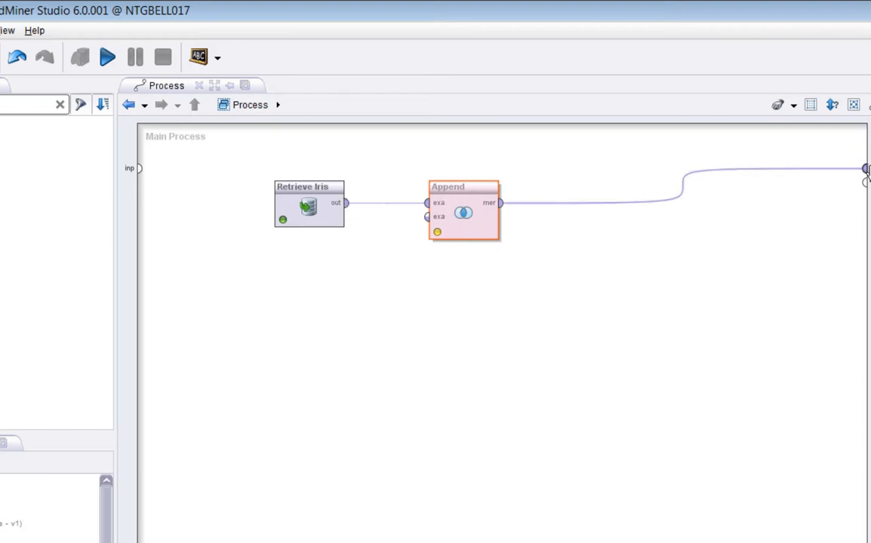
pyautogui.moveTo(867, 171)
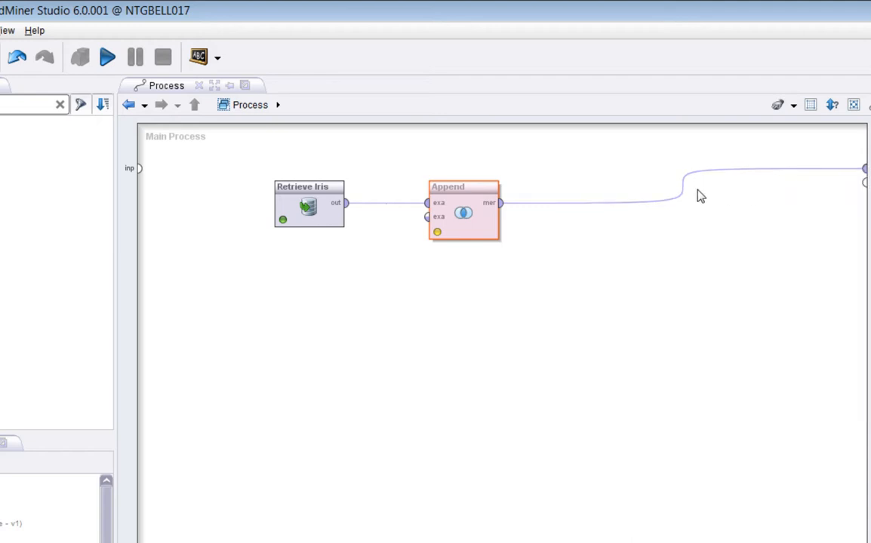
pyautogui.moveTo(469, 193); pyautogui.dragTo(476, 221)
pyautogui.hotkey('ctrl', 'z')
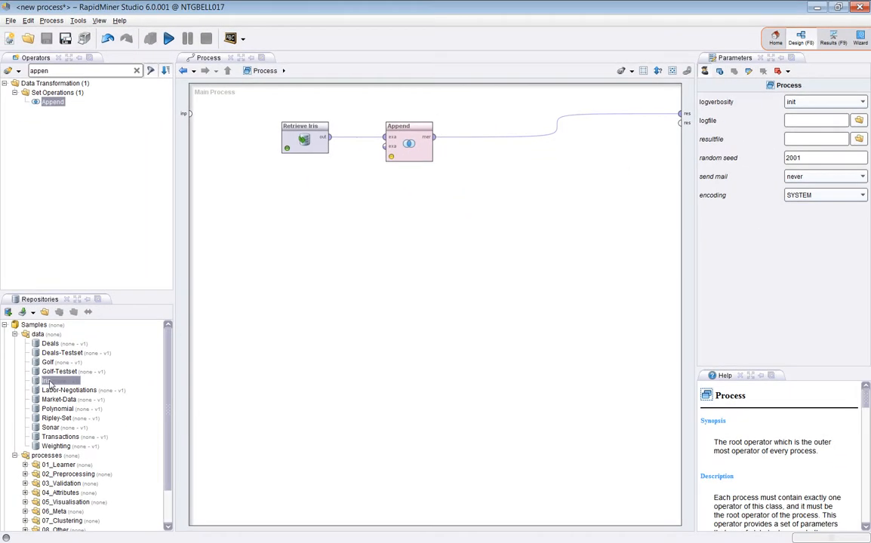
# Add the Iris sample data a second time and the Golf sample data, each connected to a free Append input.
pyautogui.moveTo(47, 382); pyautogui.dragTo(389, 151)
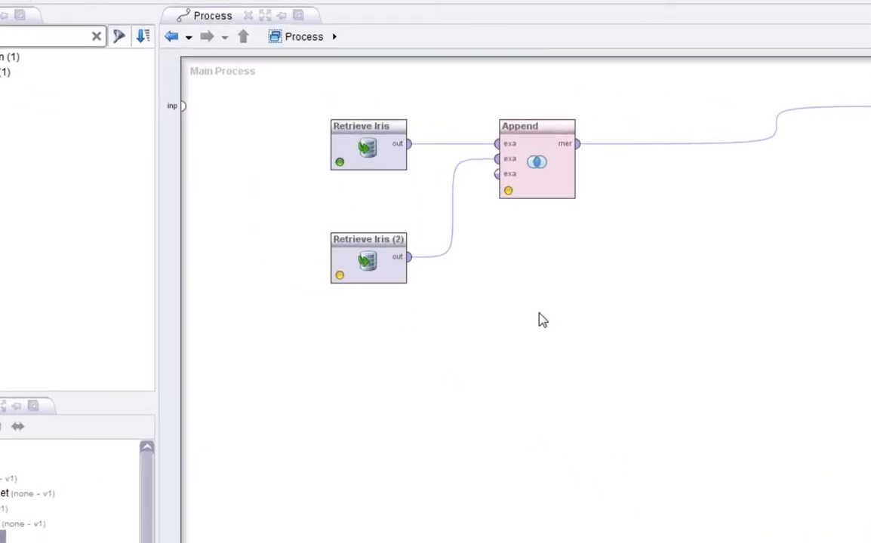
pyautogui.click(528, 195)
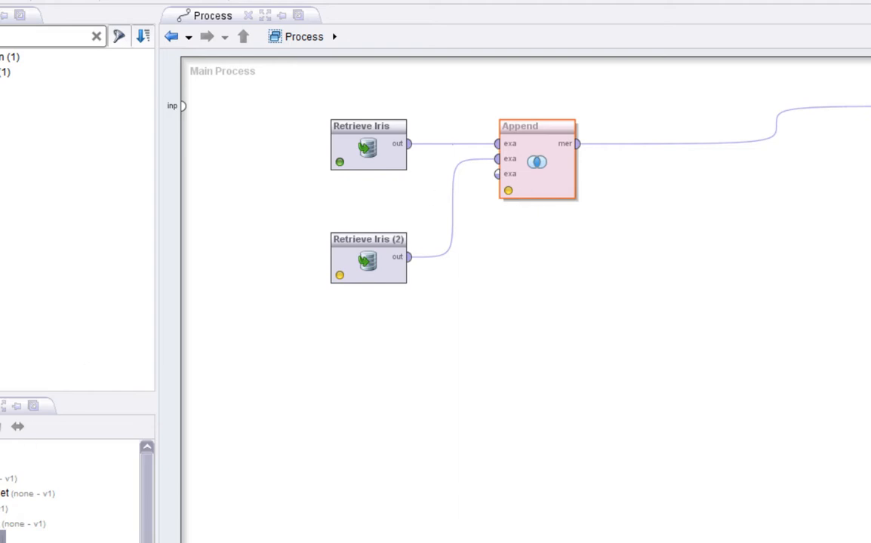
pyautogui.moveTo(3, 509); pyautogui.dragTo(497, 173)
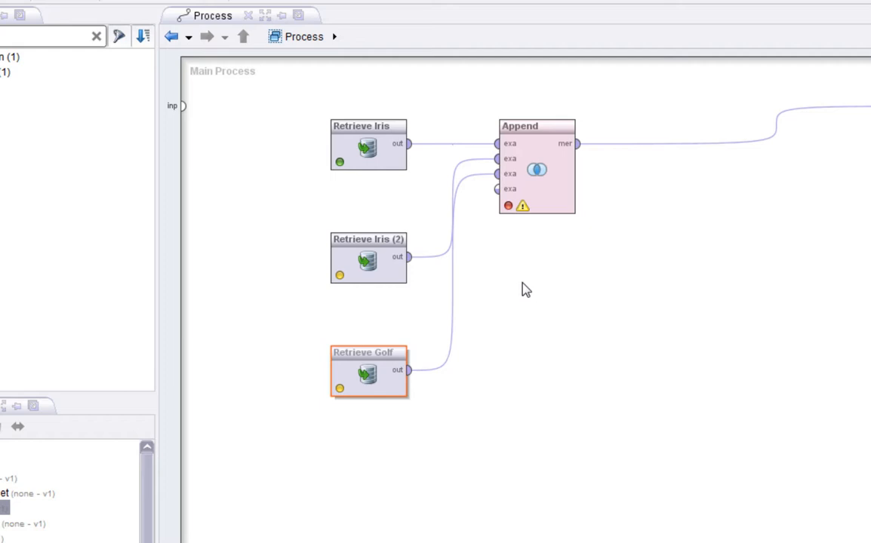
# Delete the Append operator and place a Subprocess operator beside Retrieve Iris in its place.
pyautogui.click(551, 191)
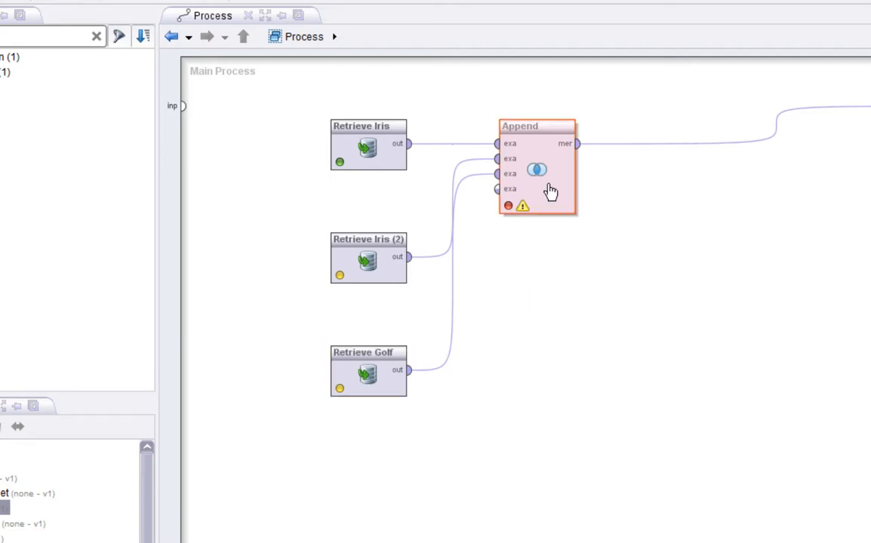
pyautogui.press('Delete')
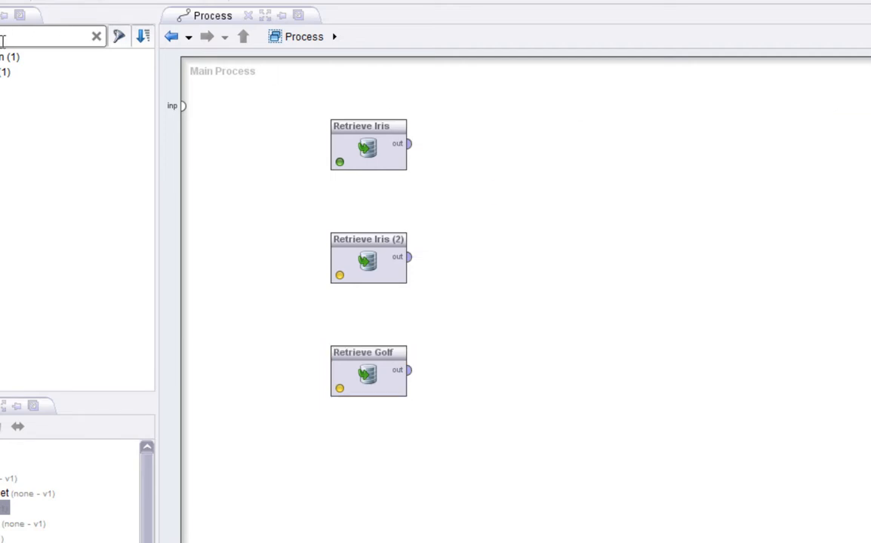
pyautogui.write('sub')
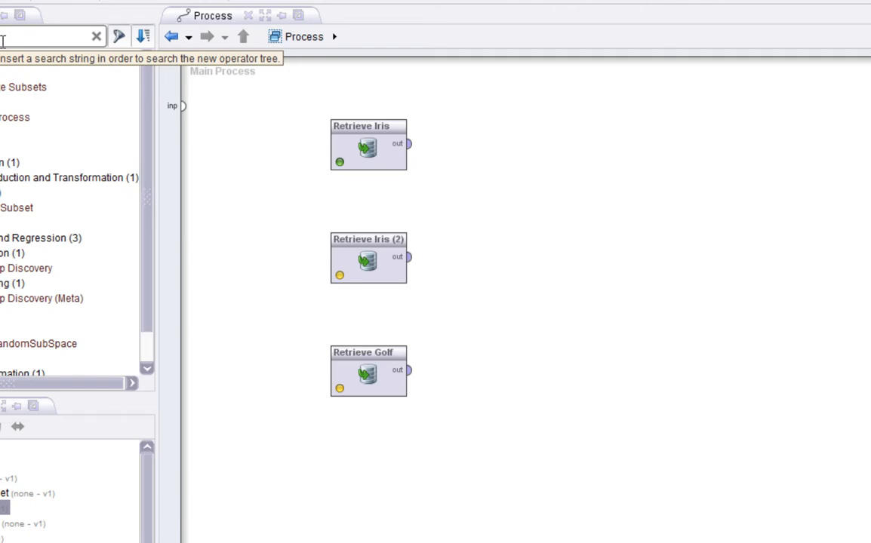
pyautogui.write('p')
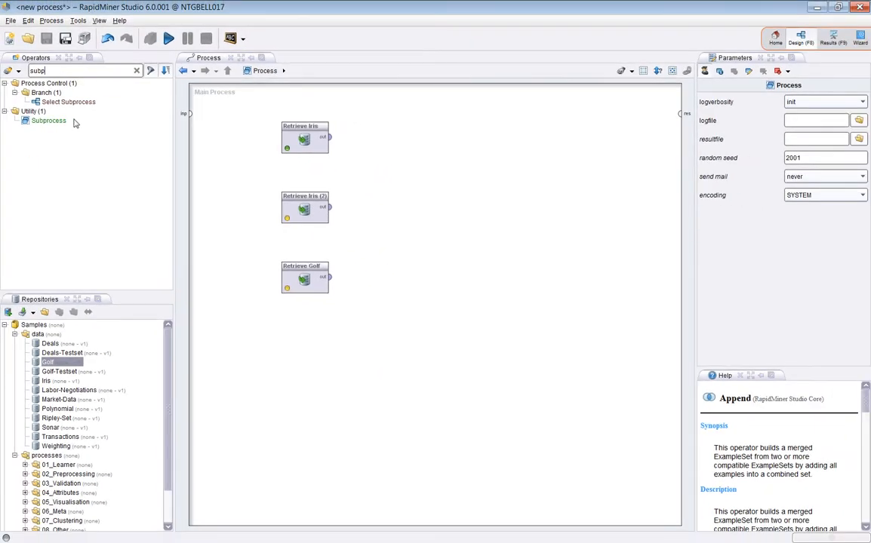
pyautogui.click(61, 123)
pyautogui.moveTo(60, 123); pyautogui.dragTo(408, 137)
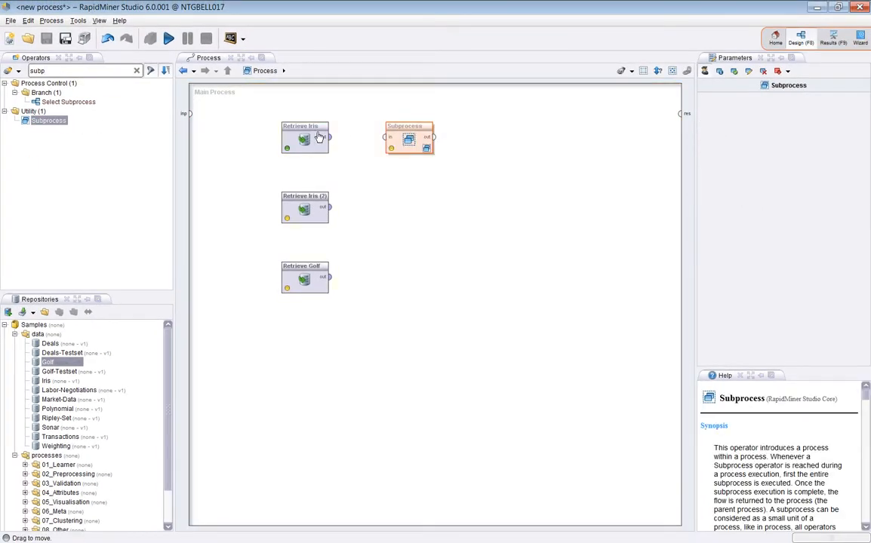
# Connect the three Retrieve operators to the Subprocess inputs and its first output to the process result port.
pyautogui.moveTo(329, 138); pyautogui.dragTo(411, 142)
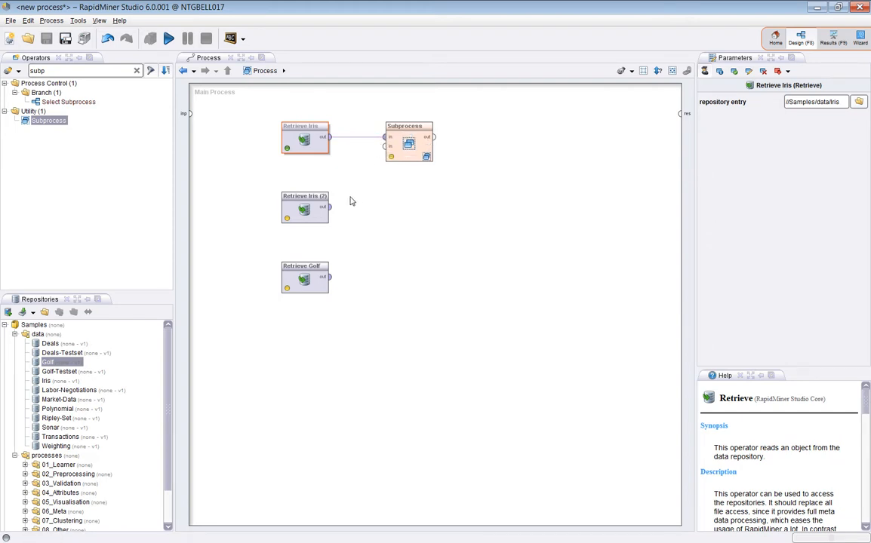
pyautogui.moveTo(335, 210); pyautogui.dragTo(386, 146)
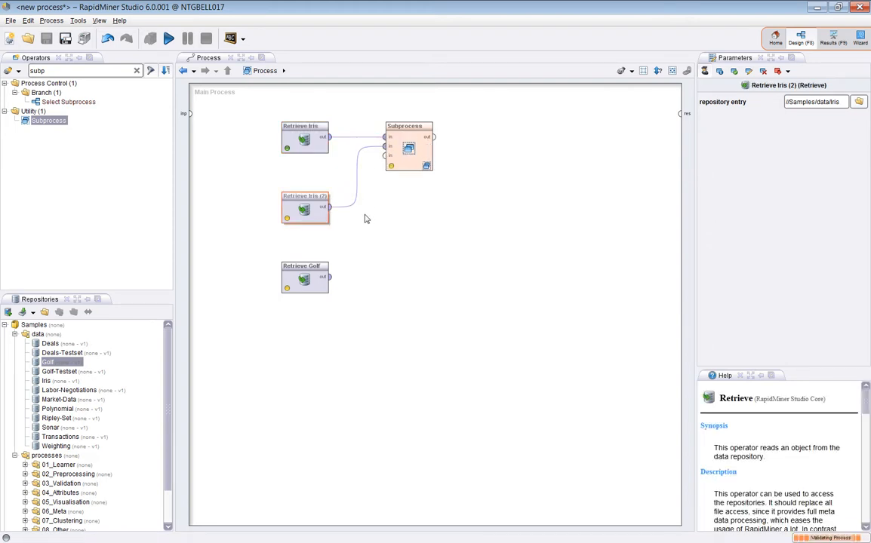
pyautogui.moveTo(331, 277); pyautogui.dragTo(386, 156)
pyautogui.moveTo(435, 136); pyautogui.dragTo(682, 114)
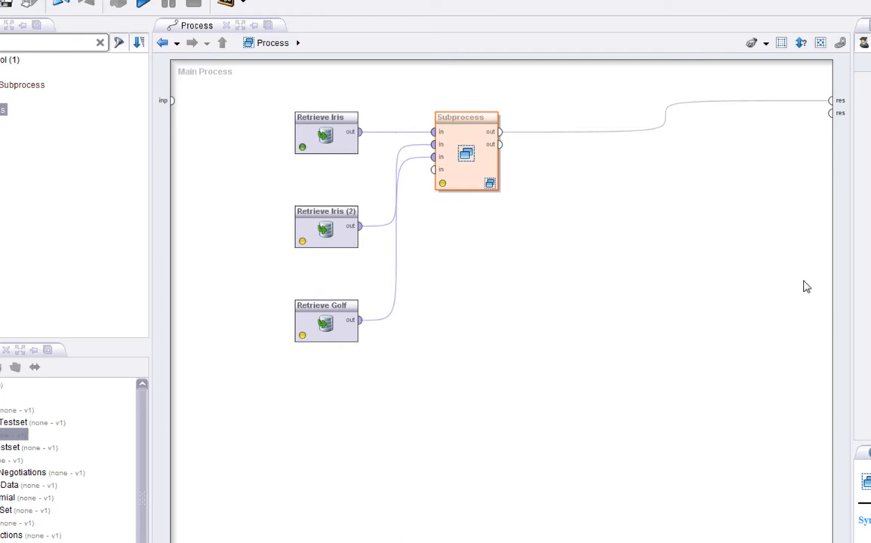
# Inside the Subprocess, connect the three inputs straight through to three outputs, and return to the main process.
pyautogui.click(490, 185)
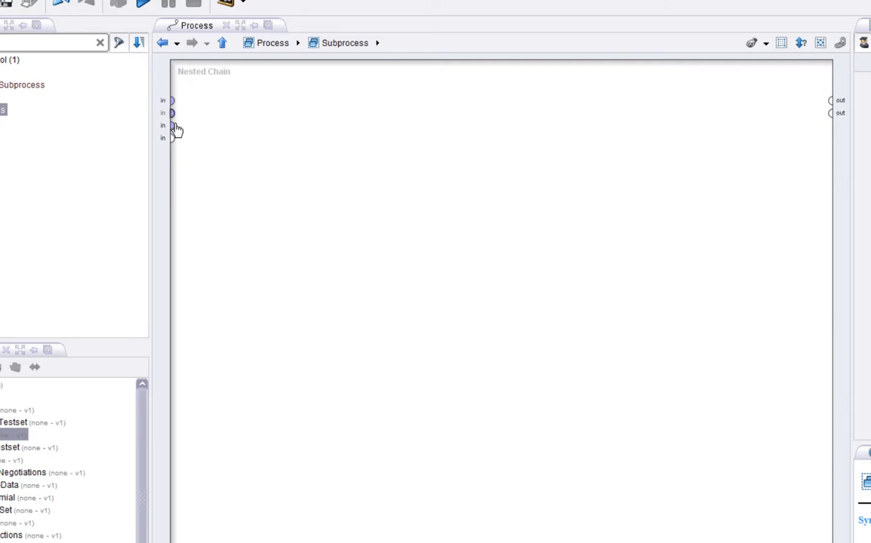
pyautogui.moveTo(173, 100); pyautogui.dragTo(831, 101)
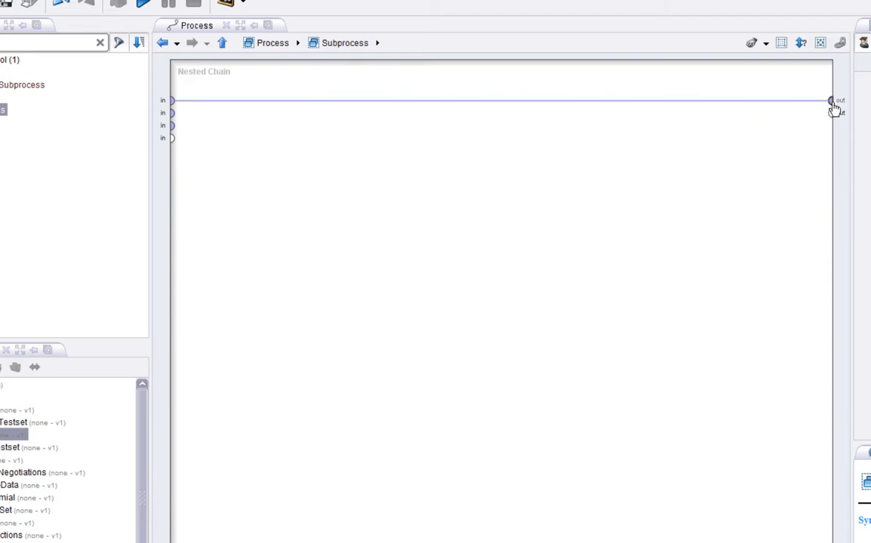
pyautogui.moveTo(176, 119); pyautogui.dragTo(833, 119)
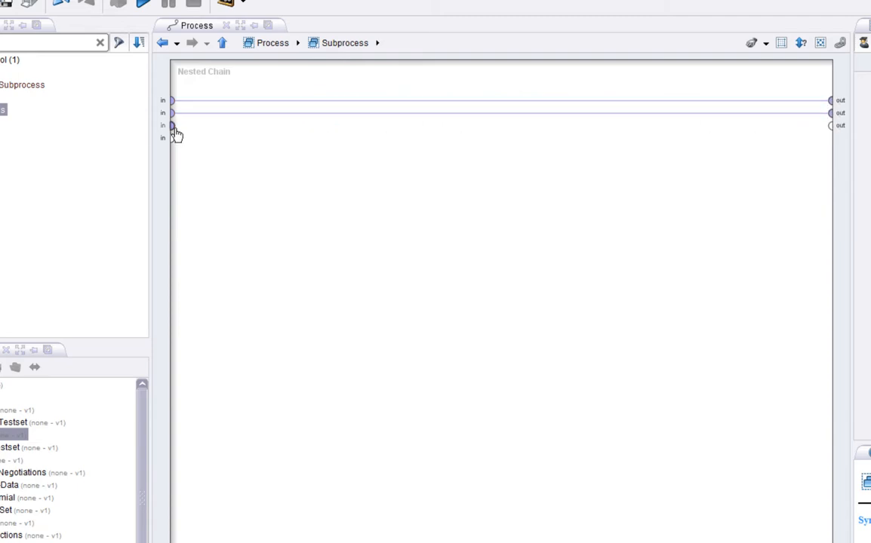
pyautogui.moveTo(174, 127); pyautogui.dragTo(834, 127)
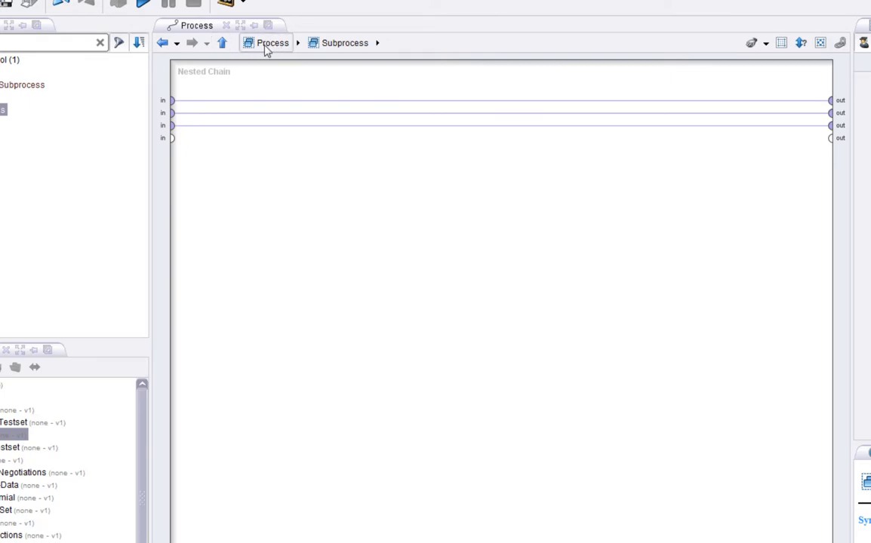
pyautogui.click(222, 44)
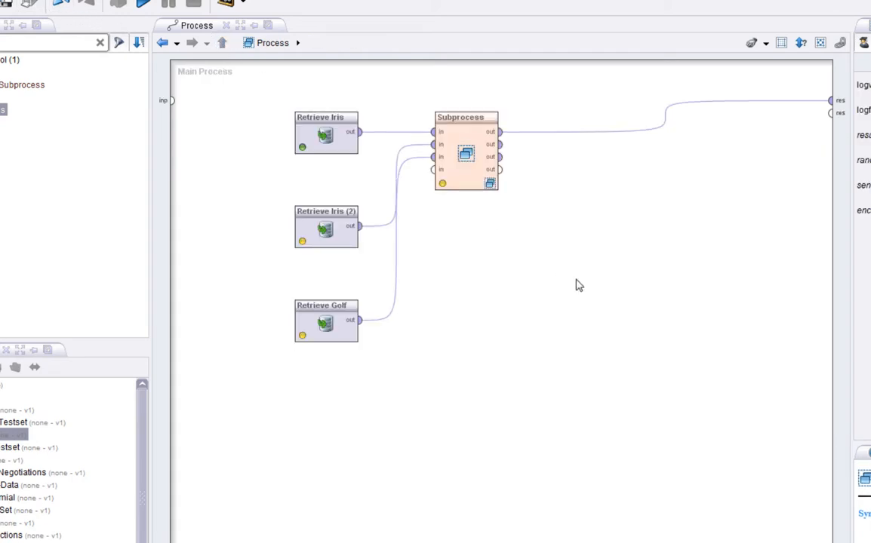
# Connect the second and third outputs of the Subprocess to the next two result ports of the main process.
pyautogui.click(499, 144)
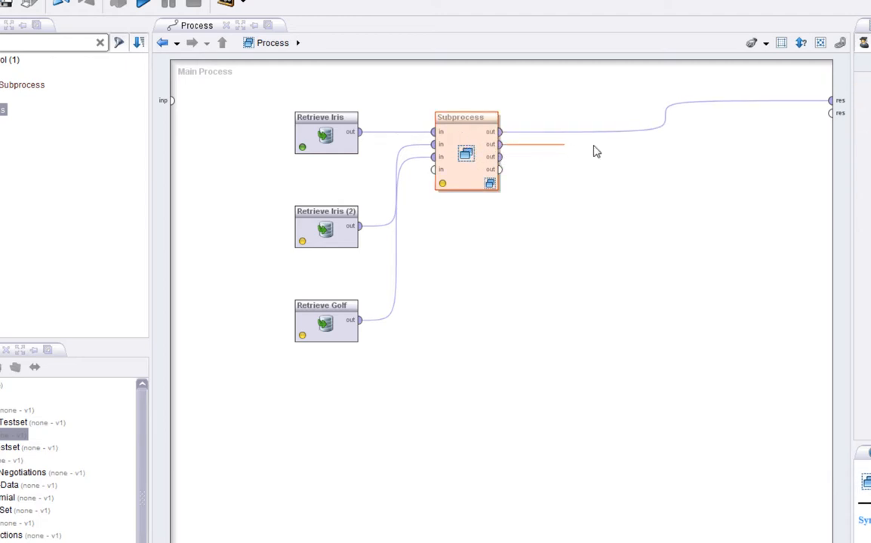
pyautogui.click(832, 113)
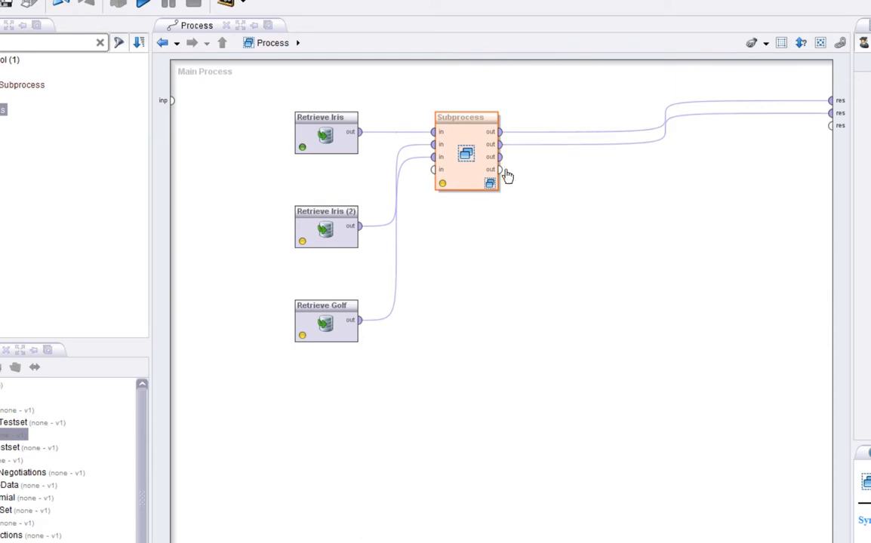
pyautogui.click(500, 156)
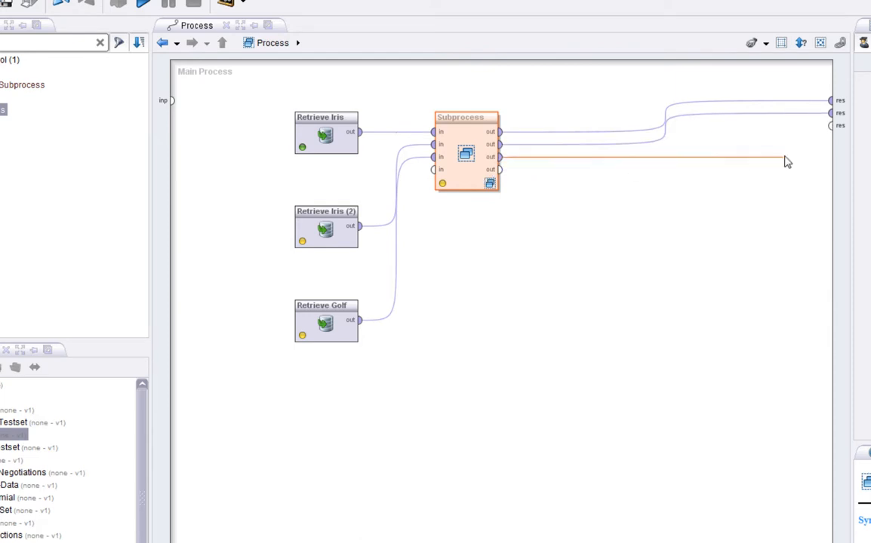
pyautogui.click(832, 125)
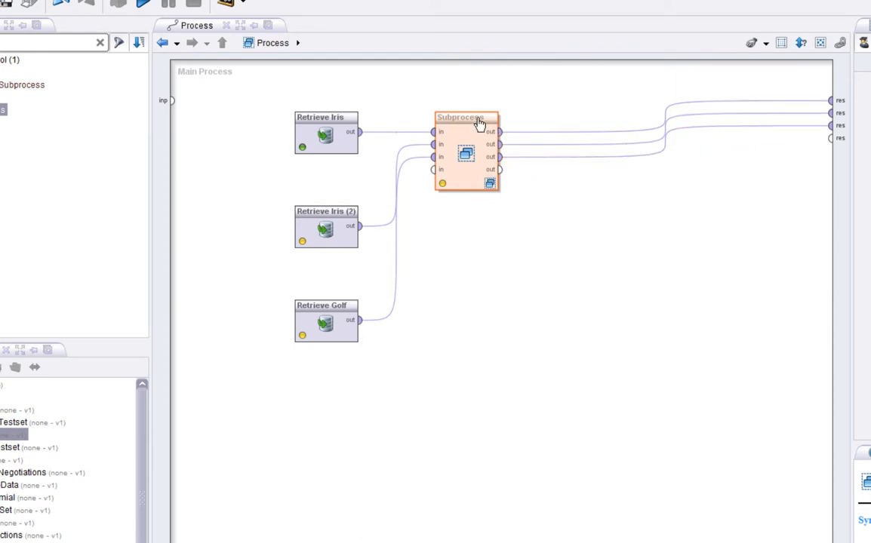
# Align the Subprocess with the result ports and stack the three Retrieve operators compactly beside it, and run the process.
pyautogui.moveTo(479, 123); pyautogui.dragTo(478, 91)
pyautogui.moveTo(302, 126); pyautogui.dragTo(302, 95)
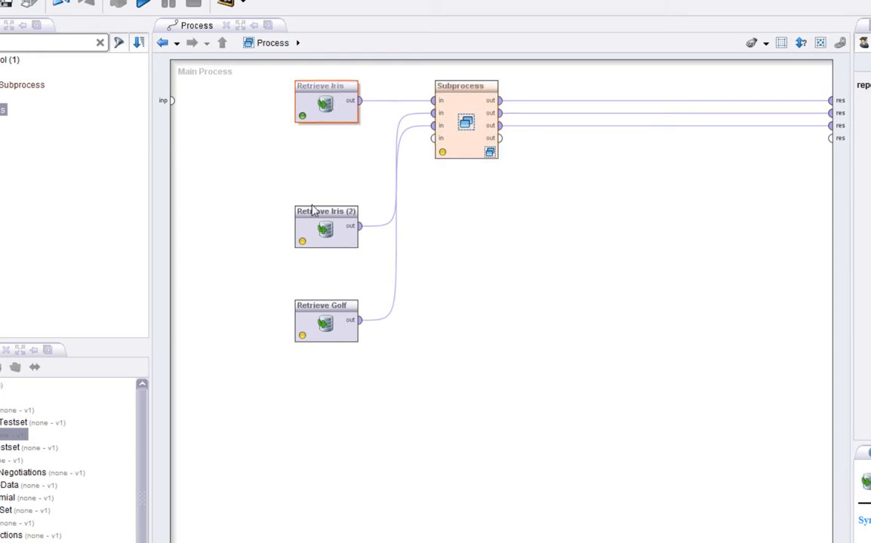
pyautogui.moveTo(313, 211); pyautogui.dragTo(317, 149)
pyautogui.moveTo(325, 318); pyautogui.dragTo(323, 224)
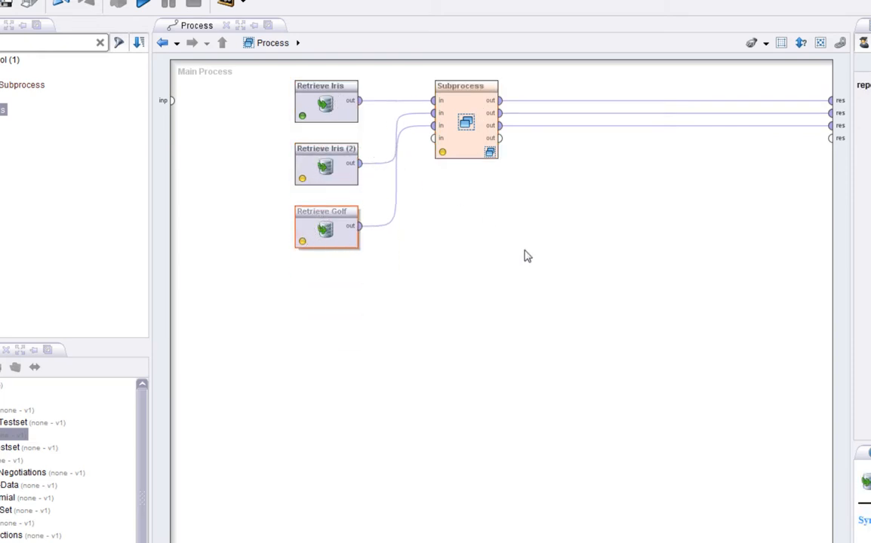
pyautogui.click(148, 4)
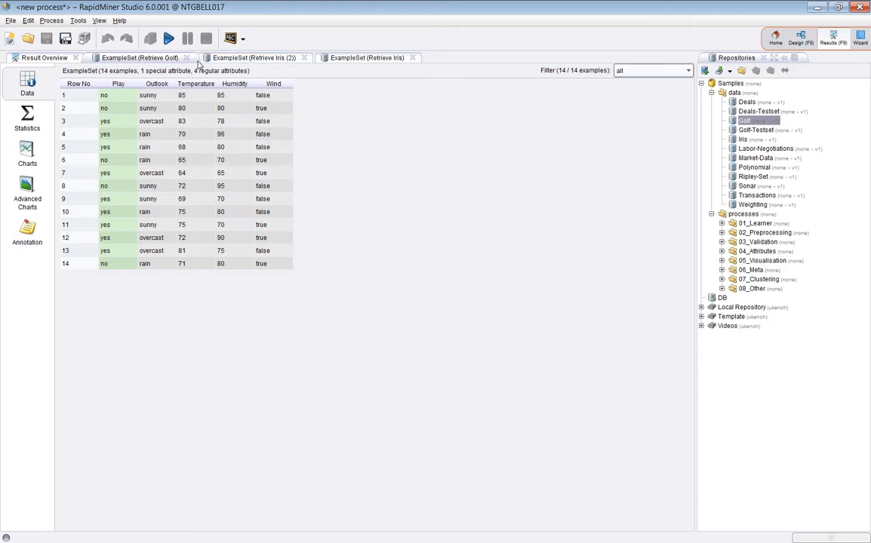
# View the Retrieve Iris and Retrieve Golf example sets in the results, and return to the process design.
pyautogui.click(386, 61)
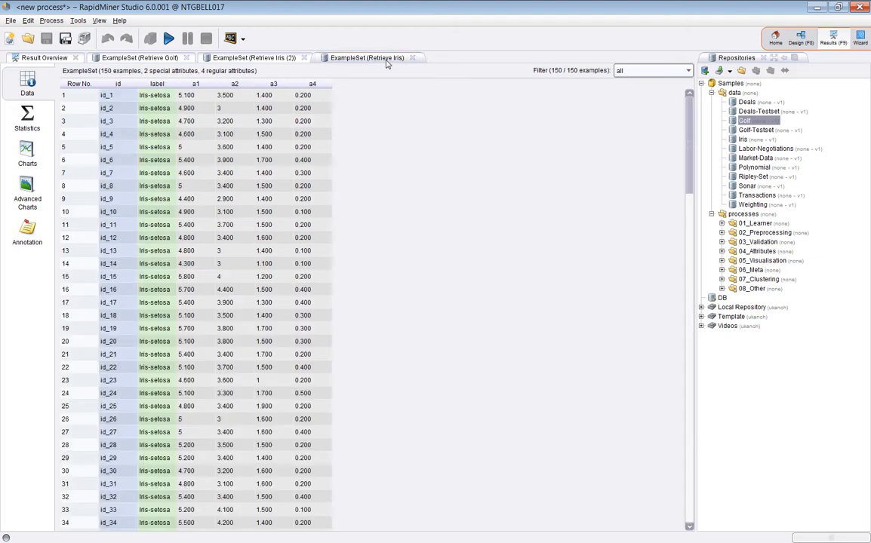
pyautogui.click(154, 61)
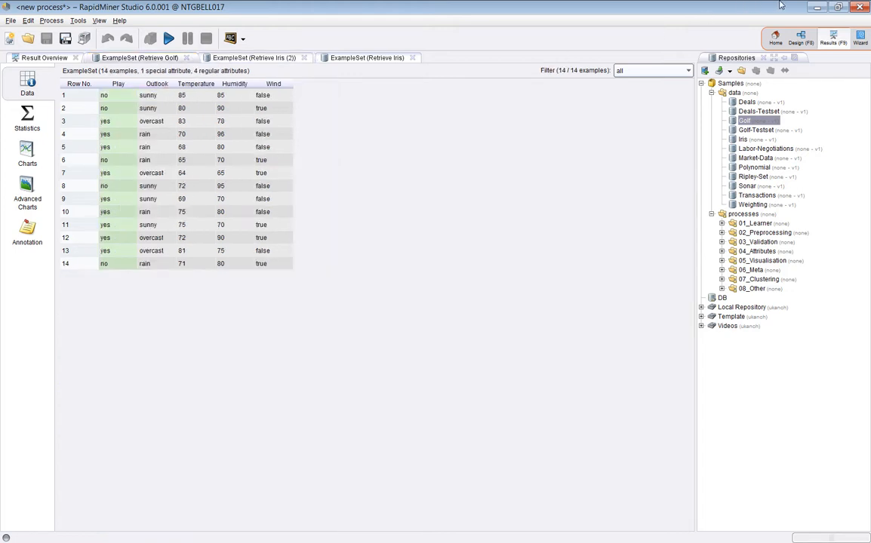
pyautogui.click(801, 38)
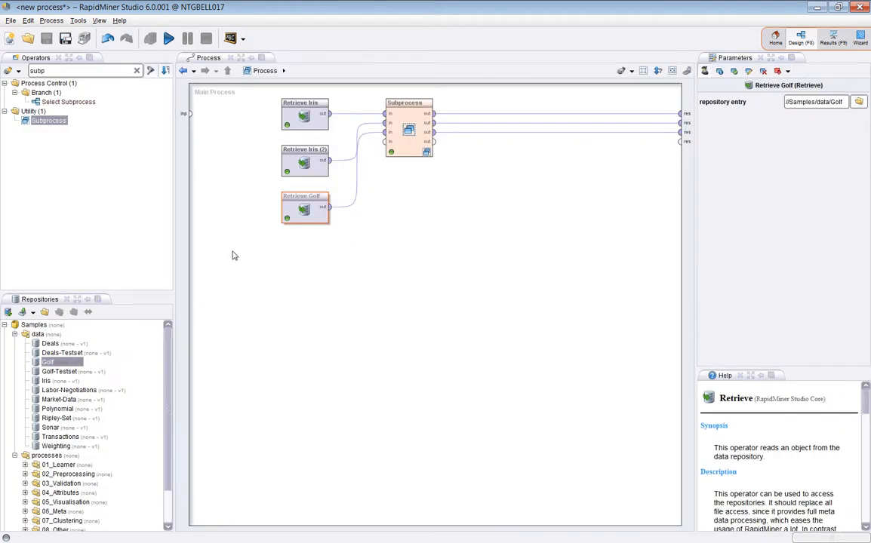
# Set a breakpoint after the Retrieve Iris (2) operator, and run the process up to it before stopping execution.
pyautogui.click(309, 160)
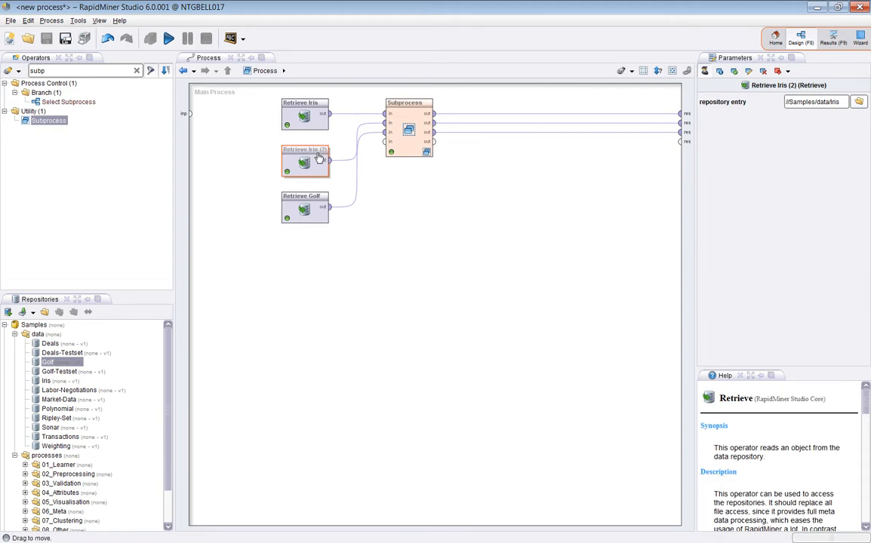
pyautogui.rightClick(317, 156)
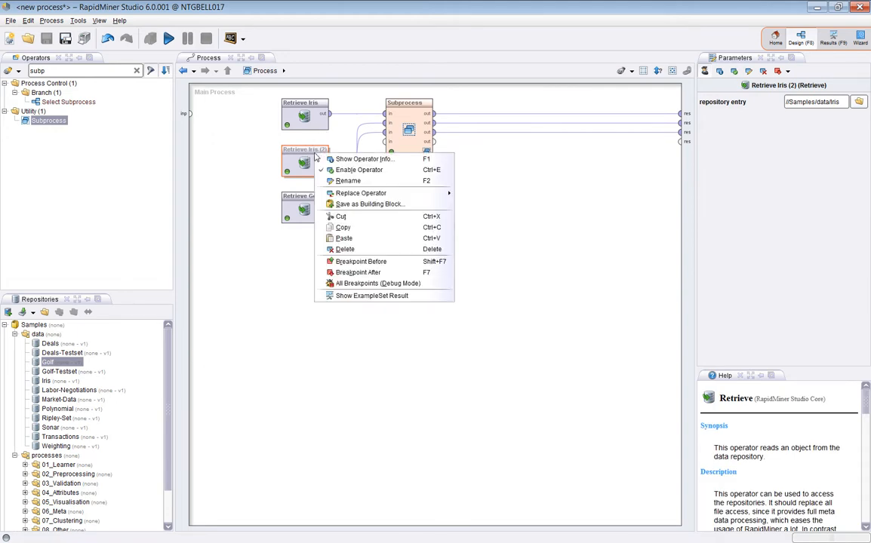
pyautogui.click(351, 273)
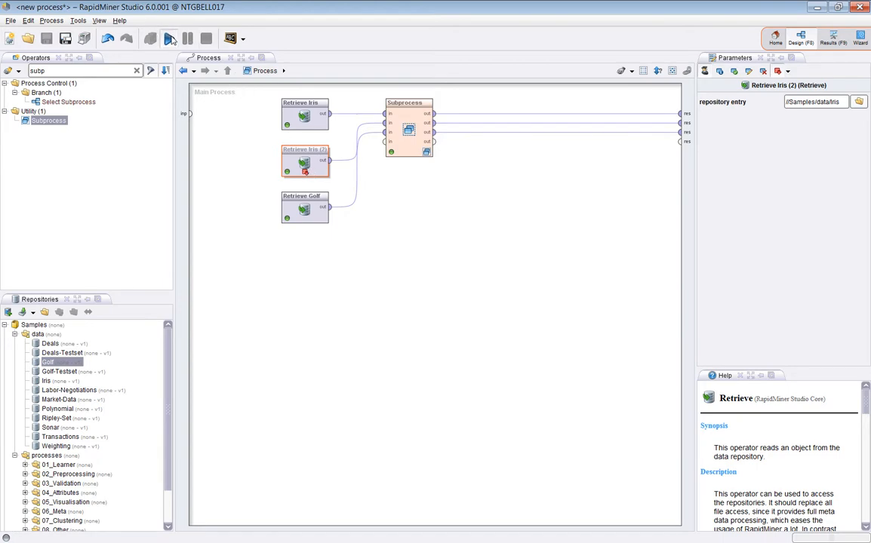
pyautogui.click(169, 39)
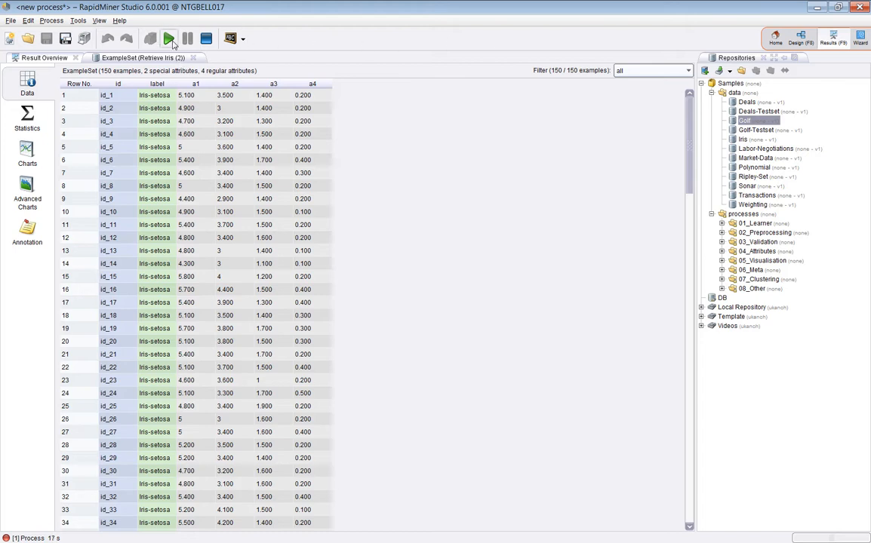
pyautogui.click(206, 40)
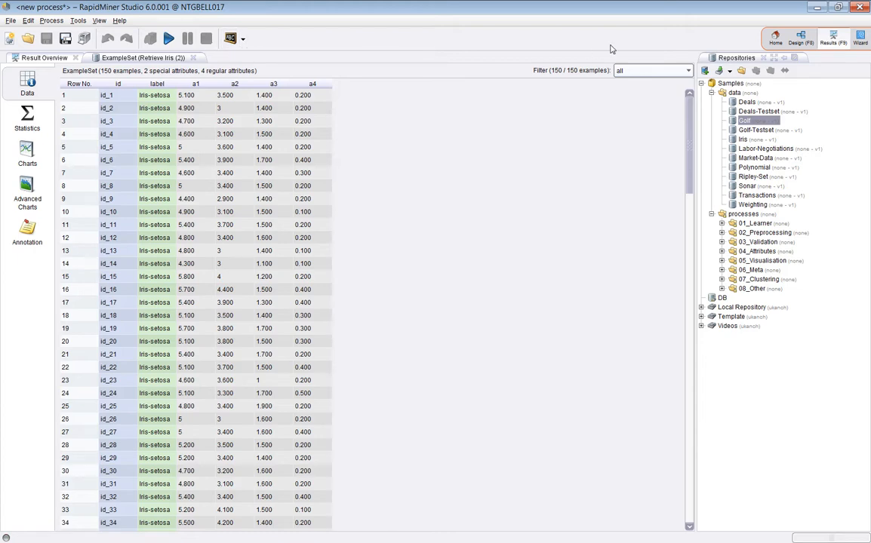
# Back in the process design, remove the breakpoint after Retrieve Iris (2) and set a breakpoint before the Subprocess.
pyautogui.click(807, 42)
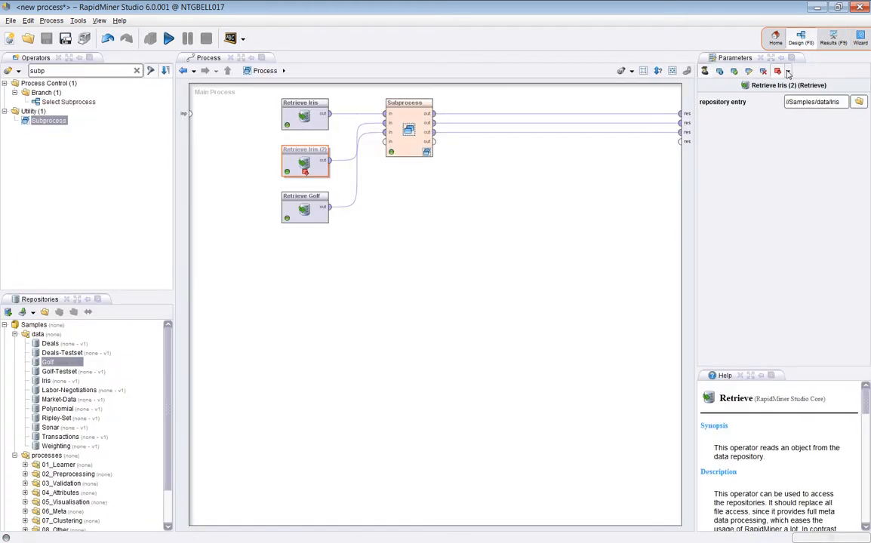
pyautogui.rightClick(302, 160)
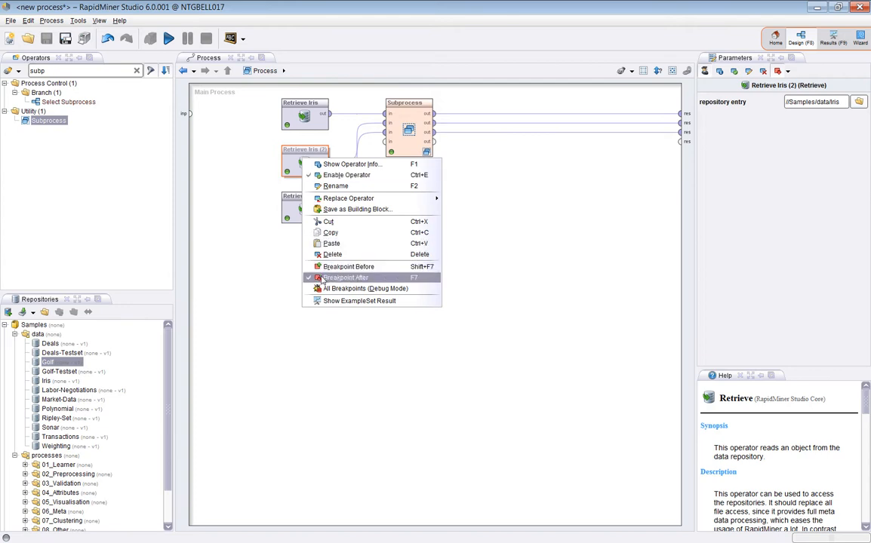
pyautogui.click(345, 278)
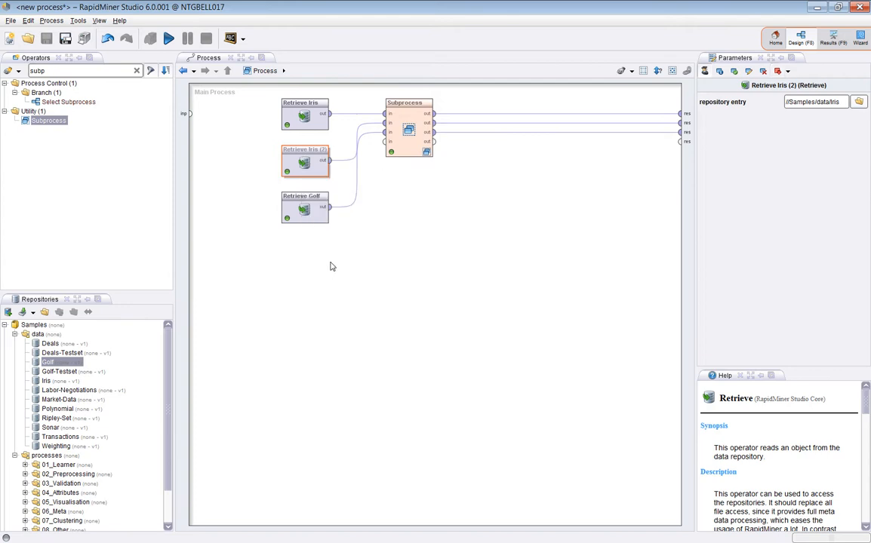
pyautogui.click(408, 130)
pyautogui.rightClick(408, 130)
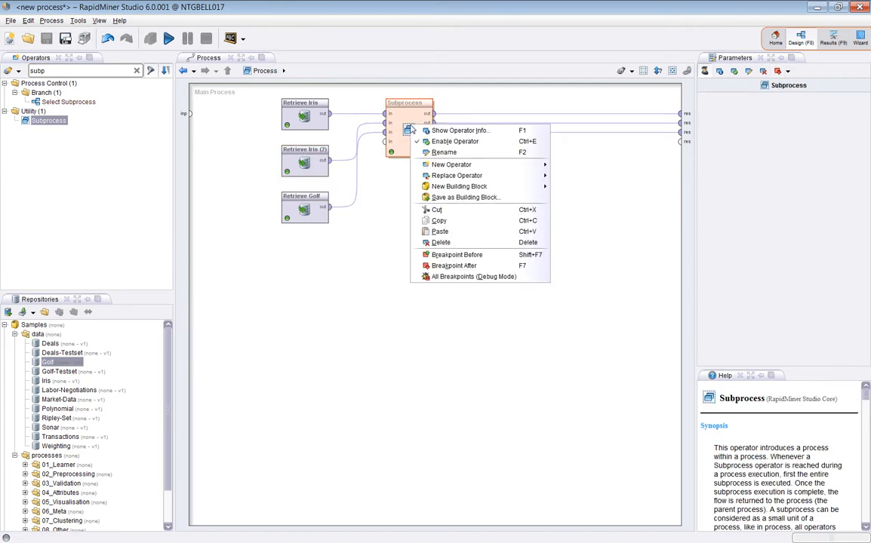
pyautogui.click(429, 254)
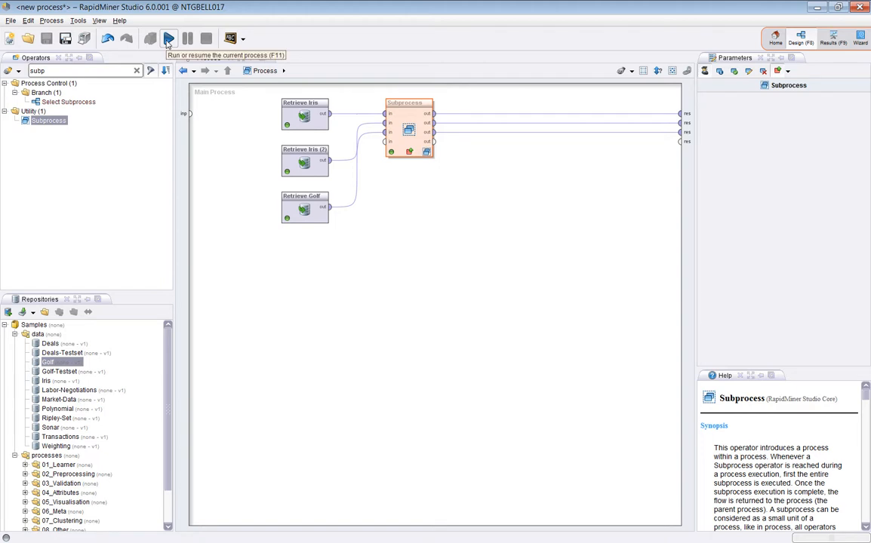
# Run the process up to the Subprocess breakpoint, view the Retrieve Iris and Retrieve Golf example sets, and stop execution.
pyautogui.click(167, 43)
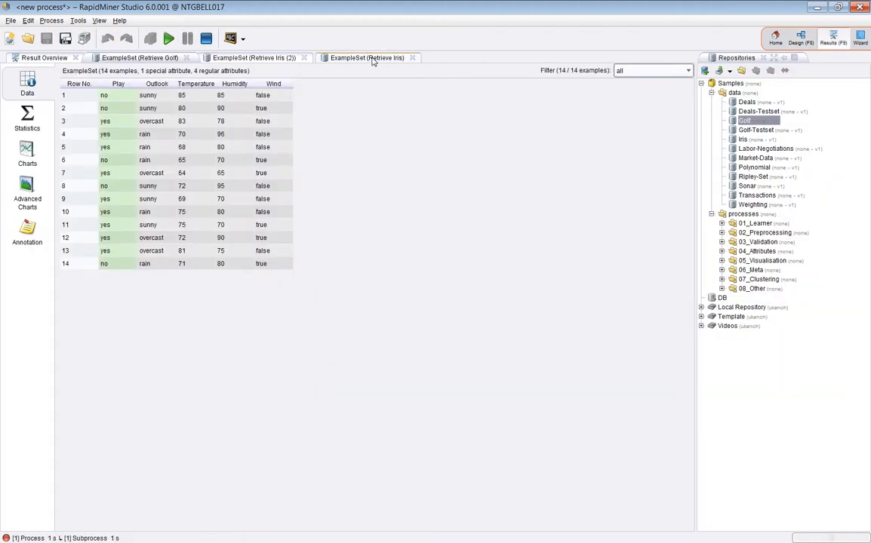
pyautogui.click(369, 58)
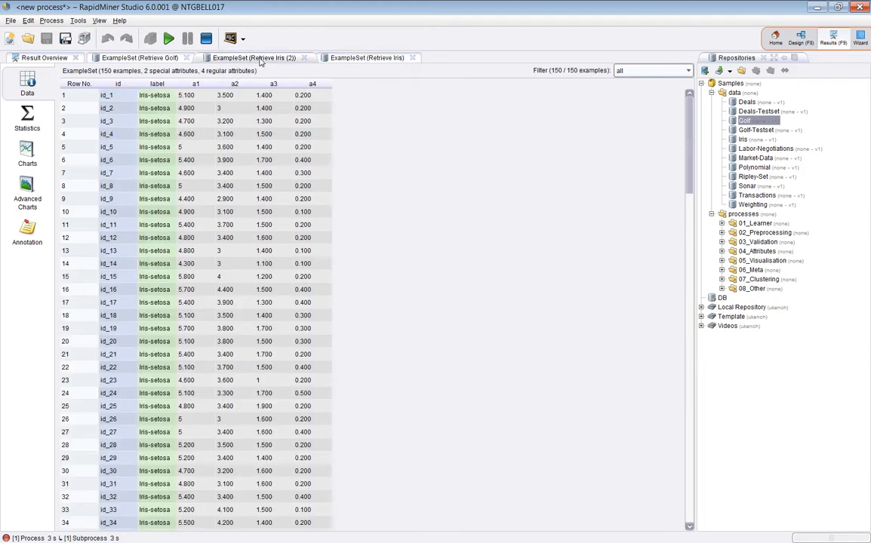
pyautogui.click(167, 60)
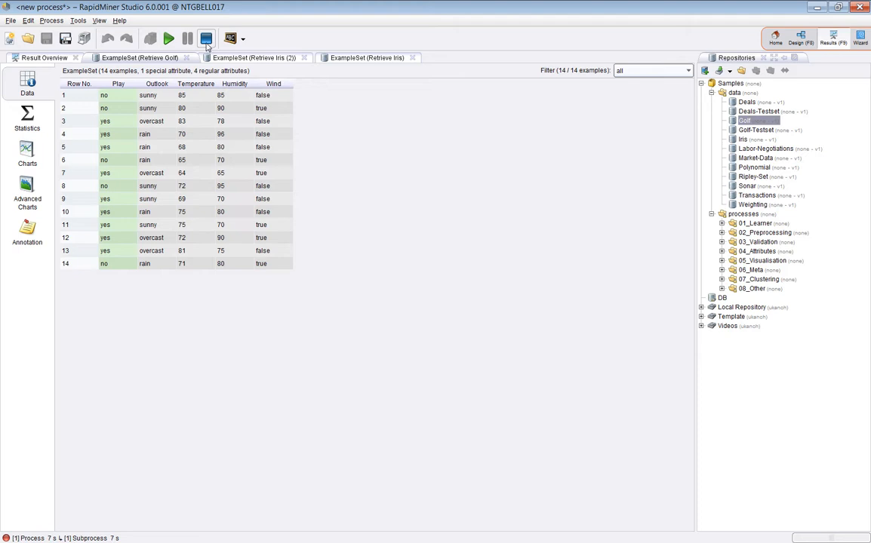
pyautogui.click(207, 43)
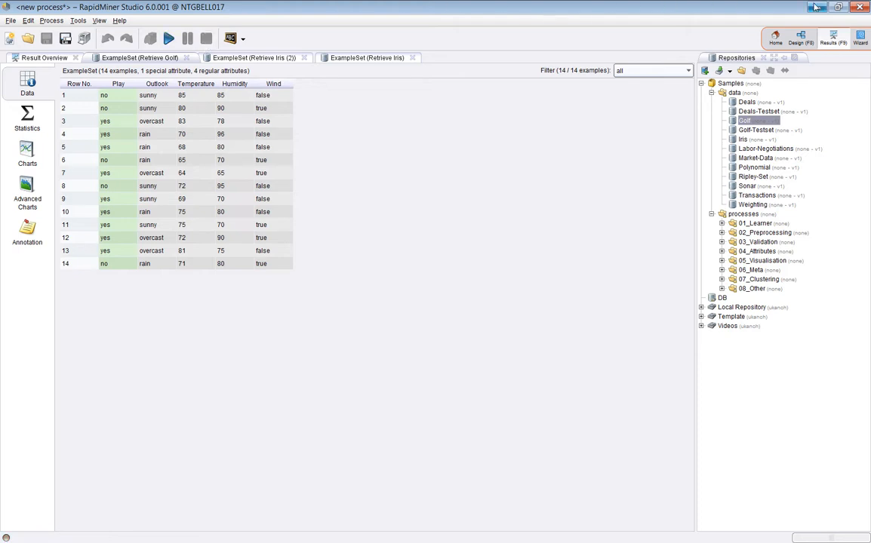
# Return to the process design and remove the breakpoint before the Subprocess.
pyautogui.click(801, 38)
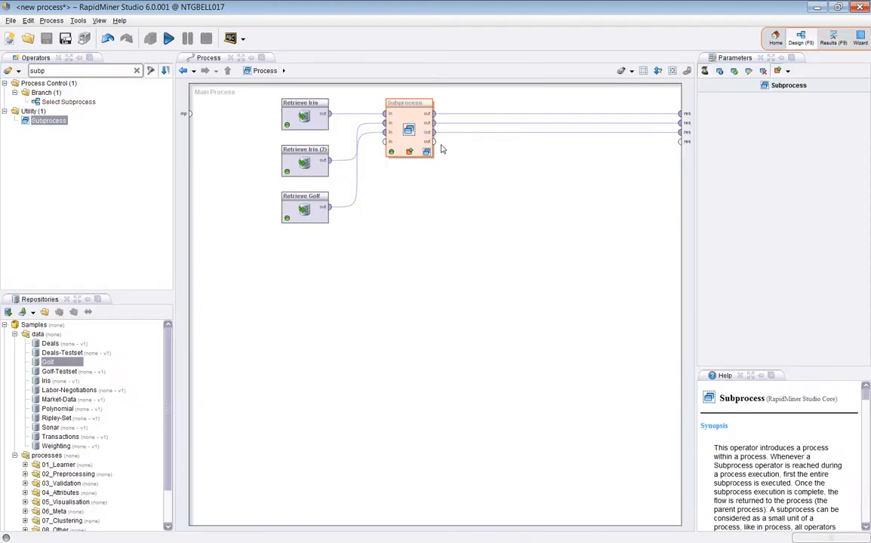
pyautogui.rightClick(395, 133)
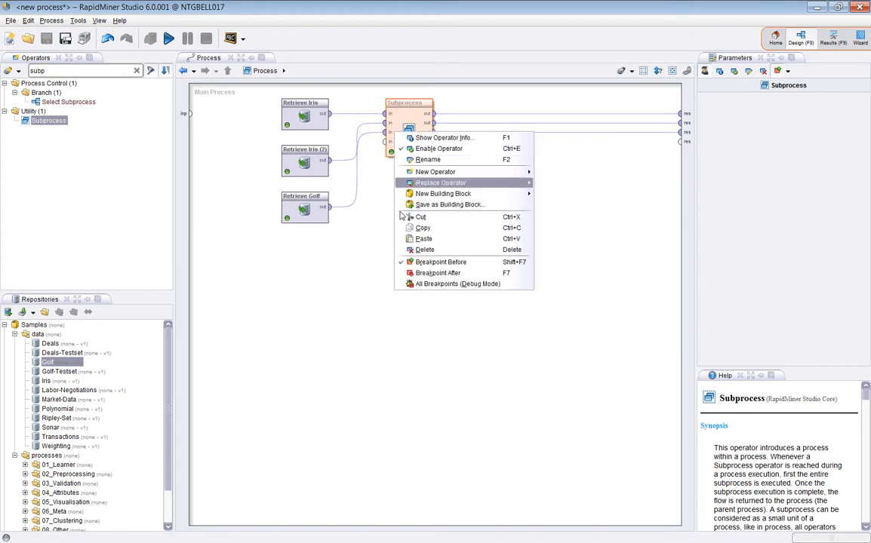
pyautogui.click(412, 263)
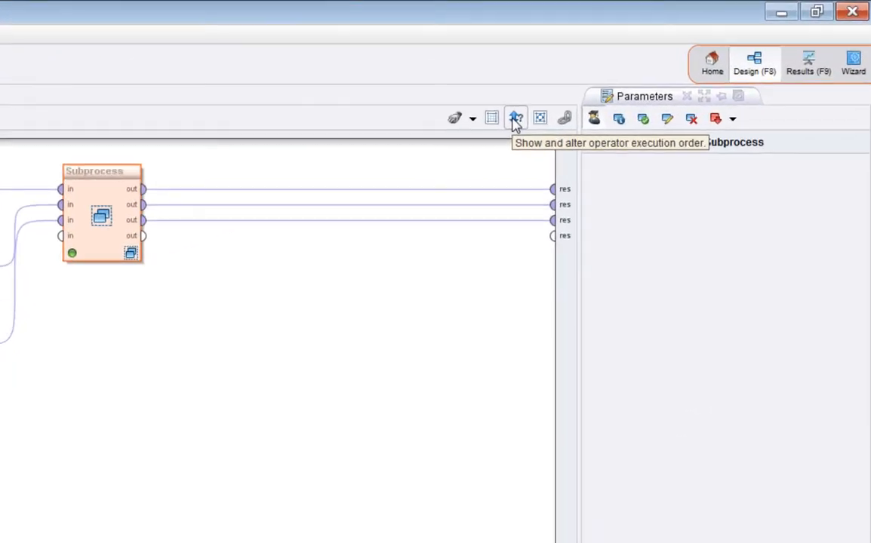
# In the operator execution order view, bring Retrieve Iris (2), Retrieve Iris and finally Retrieve Golf to the front, and leave the view.
pyautogui.click(515, 119)
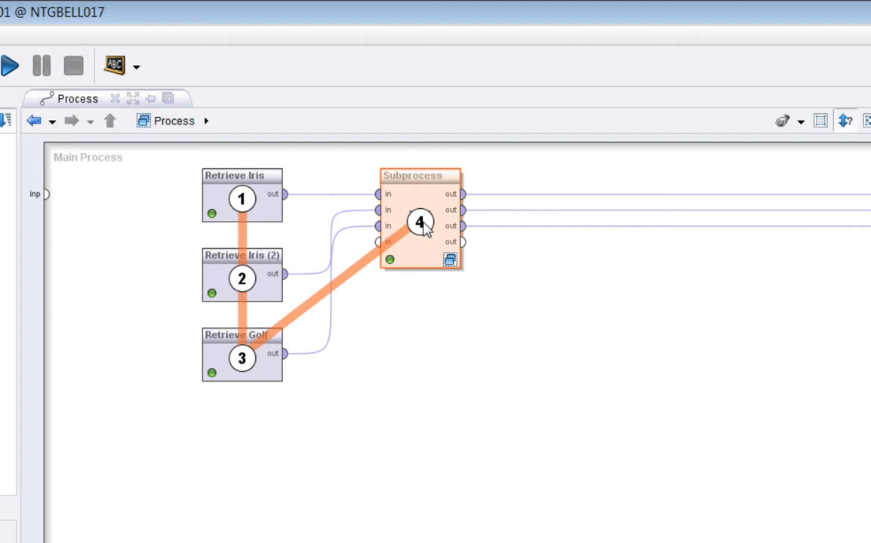
pyautogui.rightClick(248, 282)
pyautogui.click(294, 296)
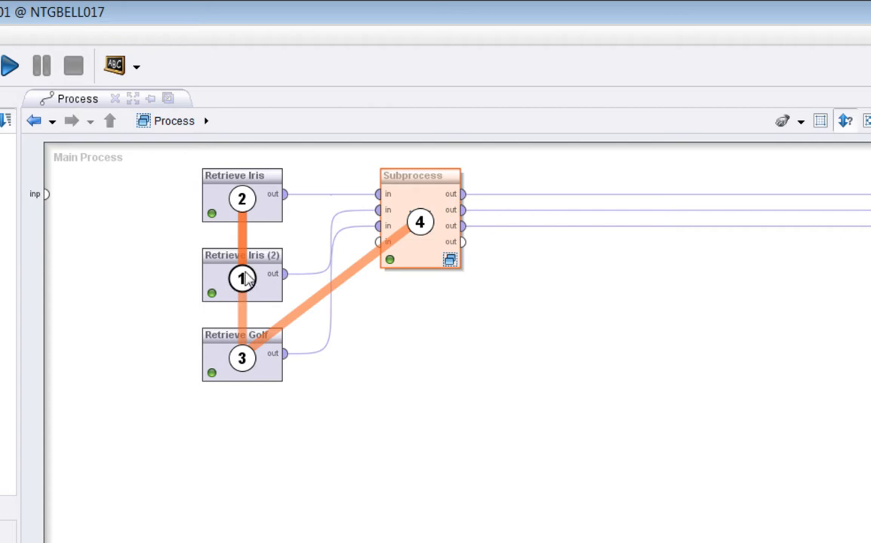
pyautogui.rightClick(244, 201)
pyautogui.click(255, 212)
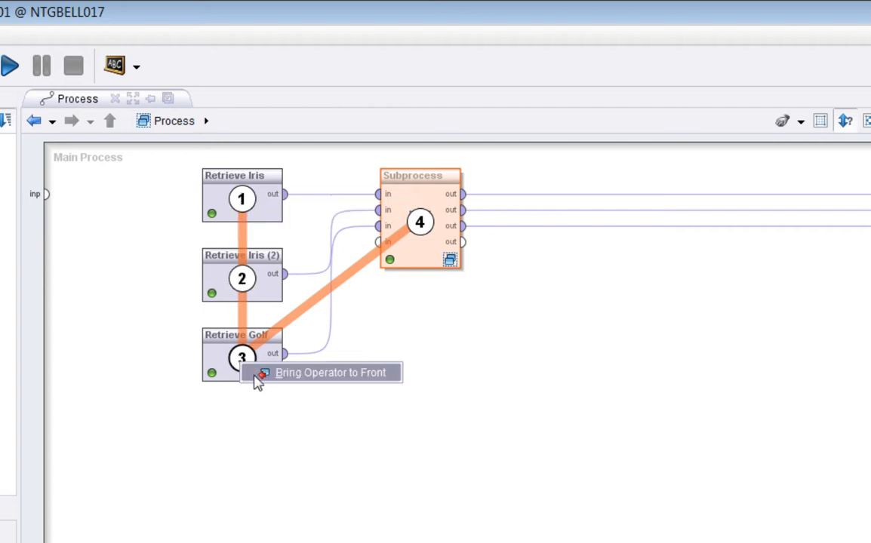
pyautogui.click(255, 376)
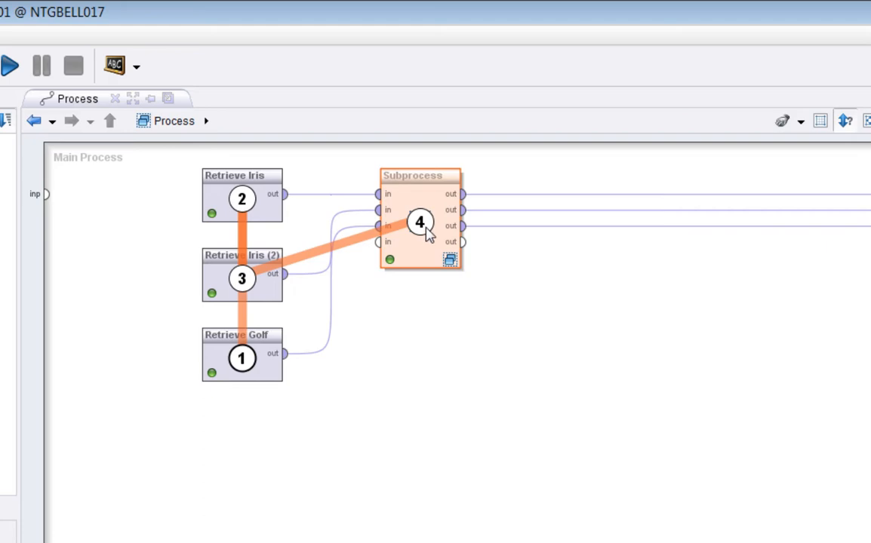
pyautogui.click(850, 123)
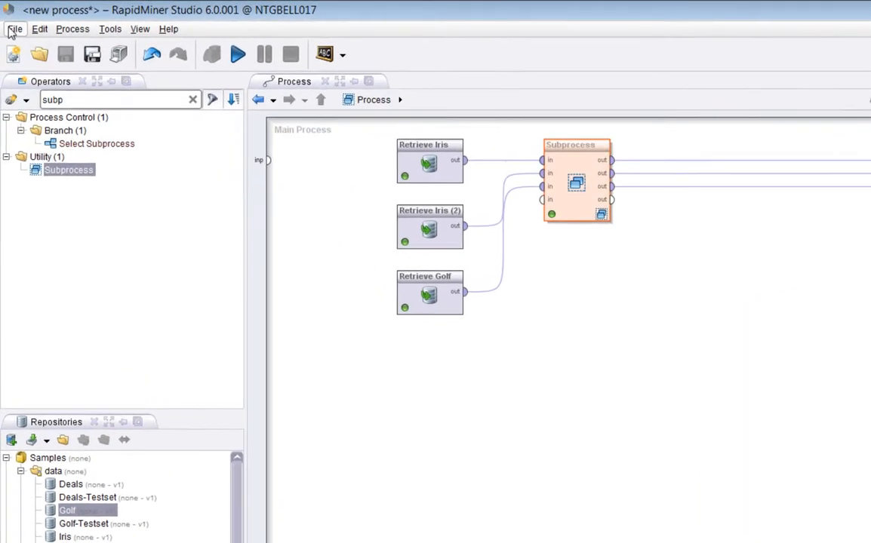
# Save the process as firstExample in the Processes folder of the Videos repository.
pyautogui.click(13, 30)
pyautogui.click(47, 124)
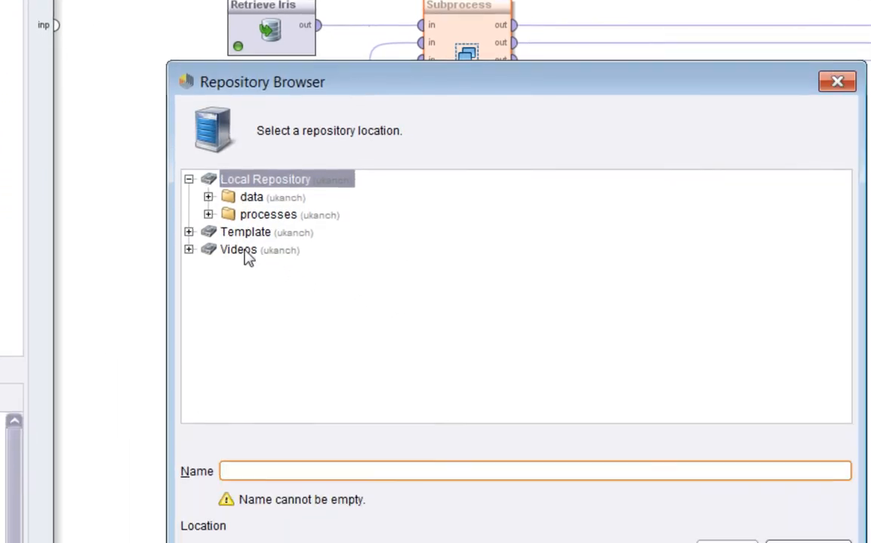
pyautogui.click(526, 439)
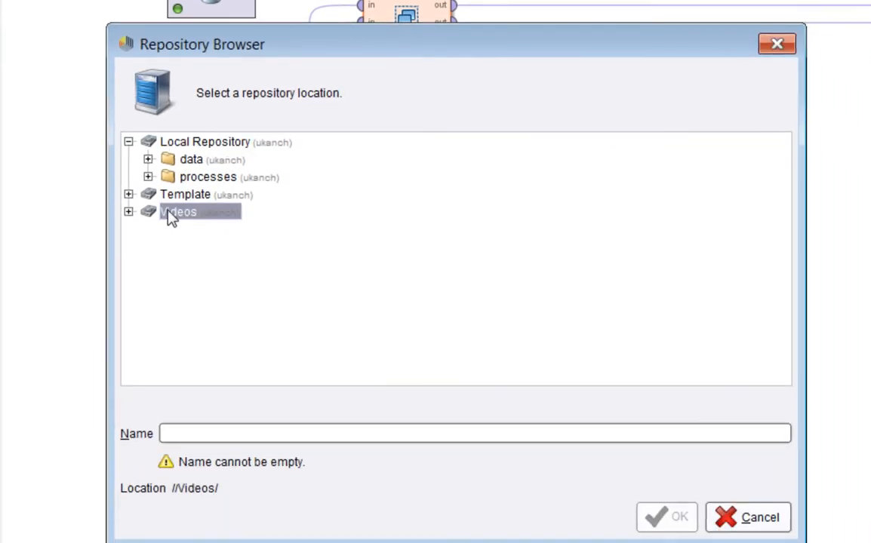
pyautogui.click(128, 213)
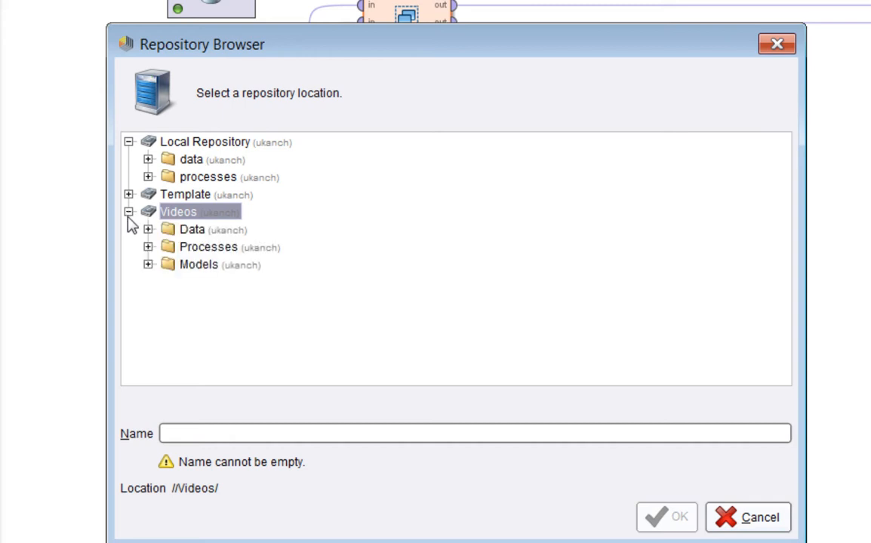
pyautogui.click(196, 248)
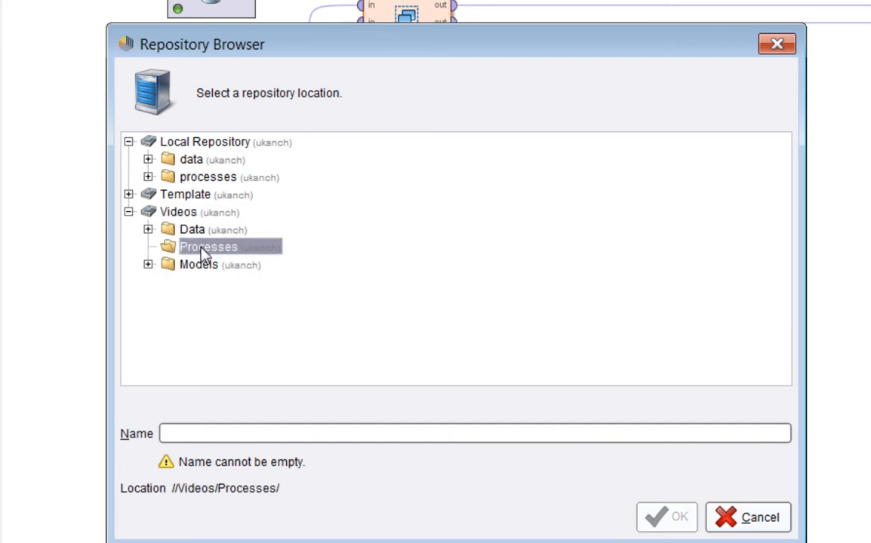
pyautogui.click(227, 435)
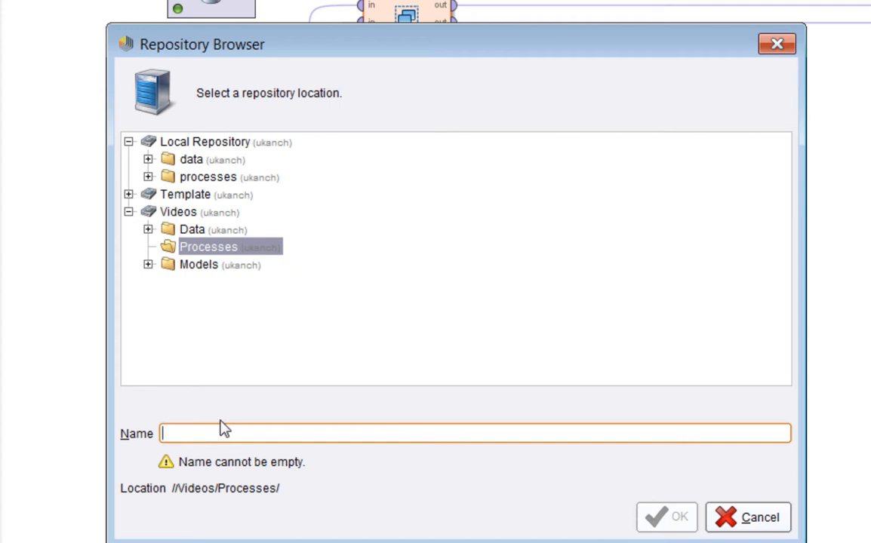
pyautogui.write('first')
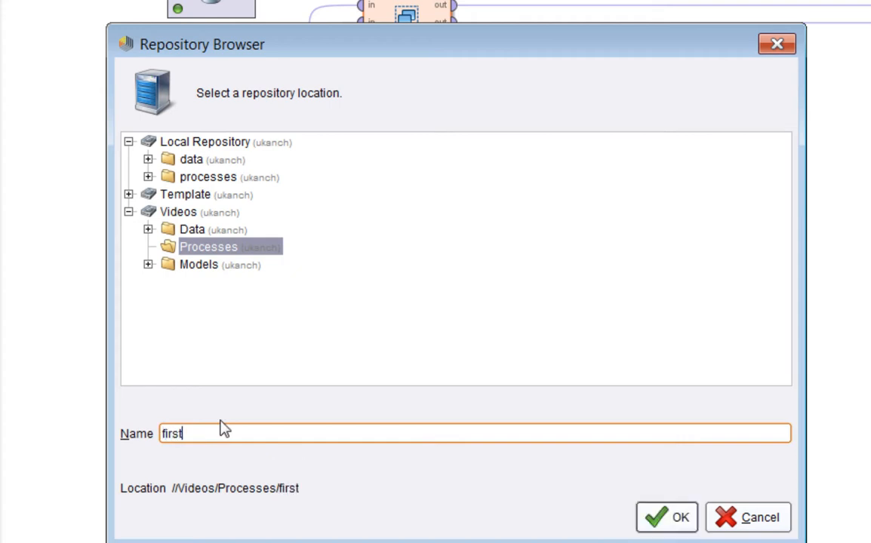
pyautogui.write('Example')
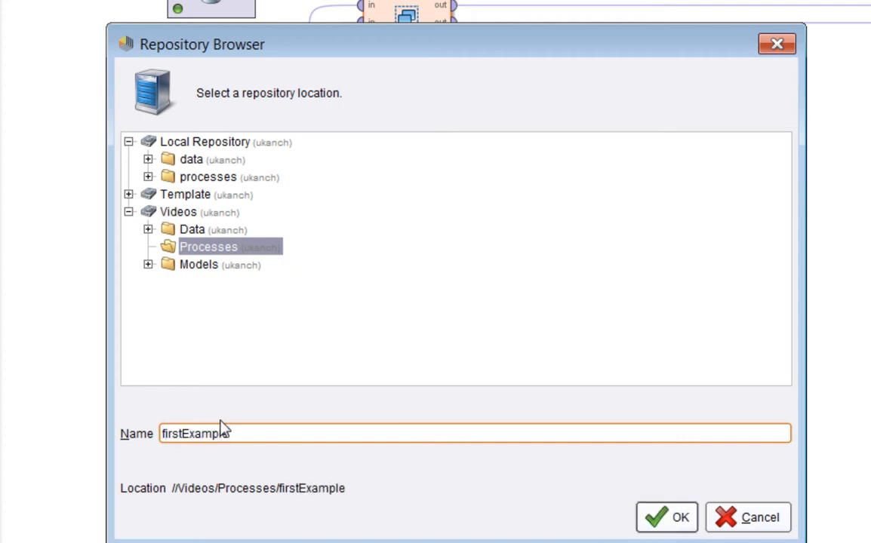
pyautogui.click(671, 521)
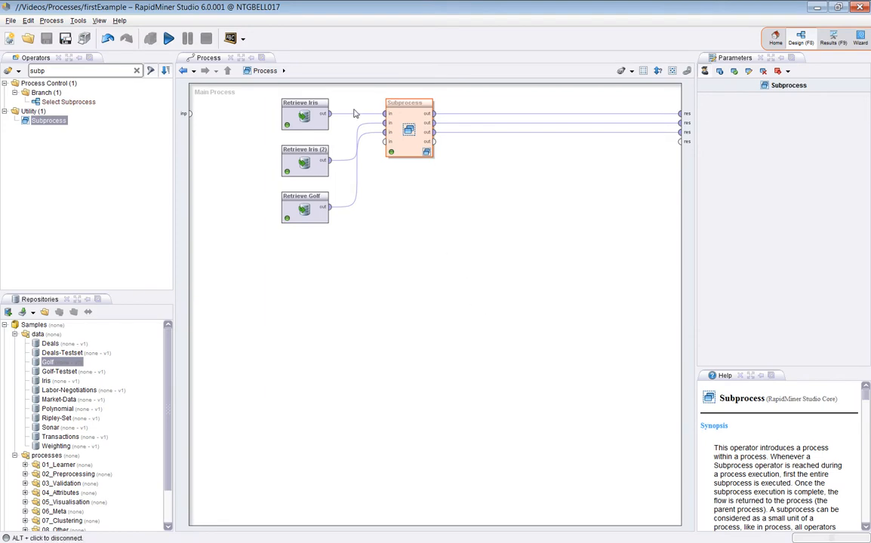
# Create a new, empty process.
pyautogui.click(10, 21)
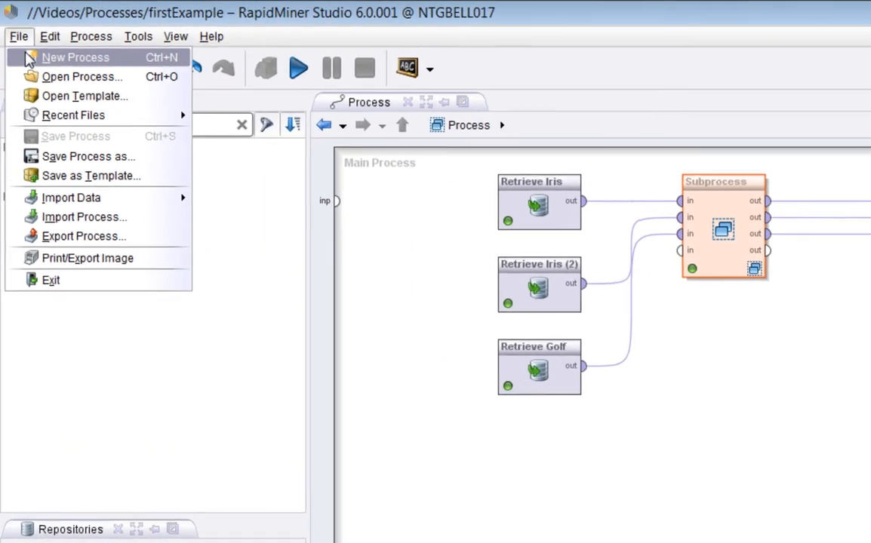
pyautogui.click(37, 32)
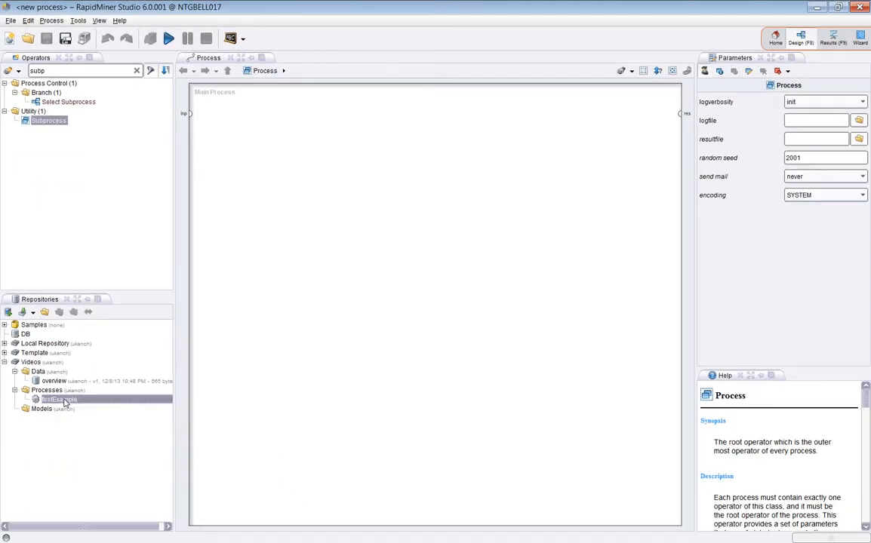
# Open the firstExample process from the Videos repository and export it to Local Disk (C:) as a process file named firstExample.
pyautogui.doubleClick(60, 400)
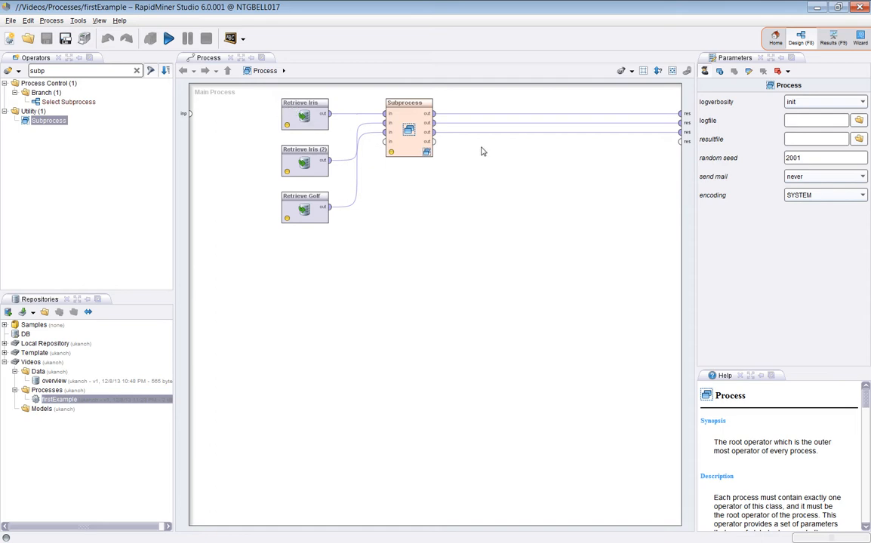
pyautogui.click(11, 21)
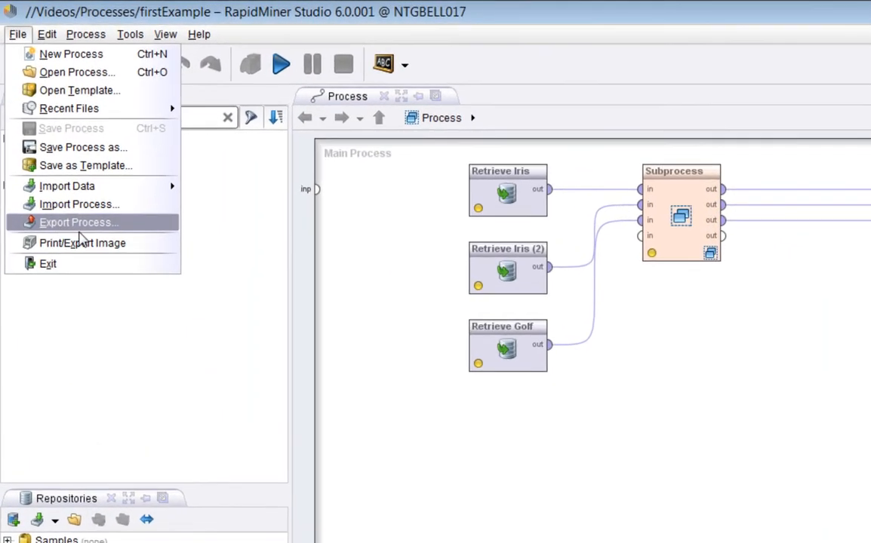
pyautogui.click(40, 133)
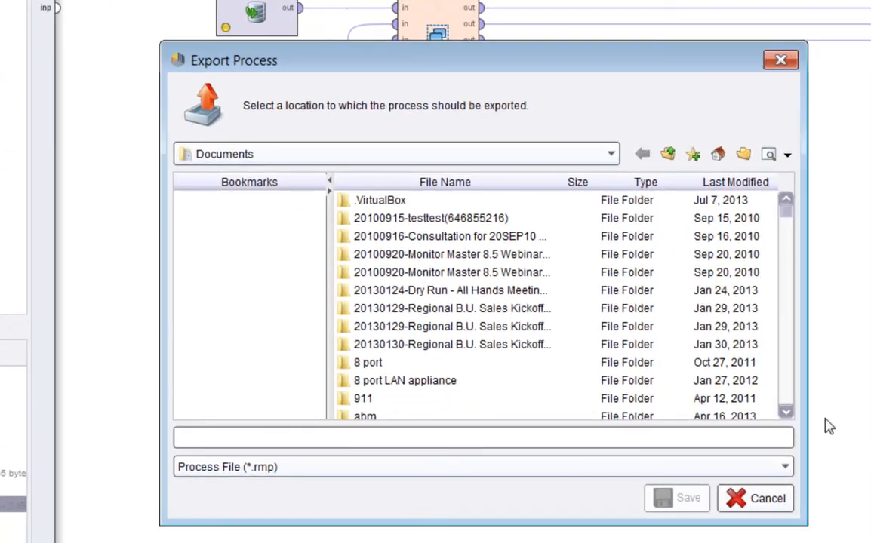
pyautogui.click(662, 192)
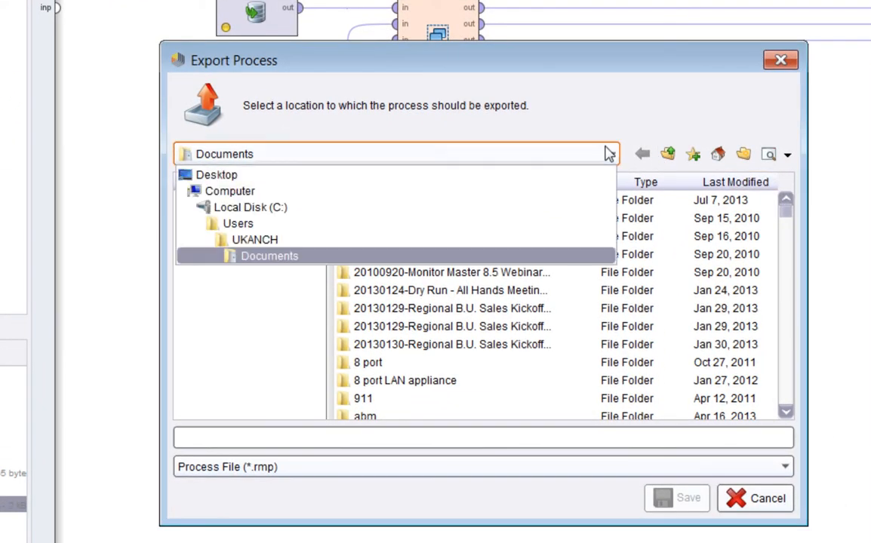
pyautogui.click(266, 208)
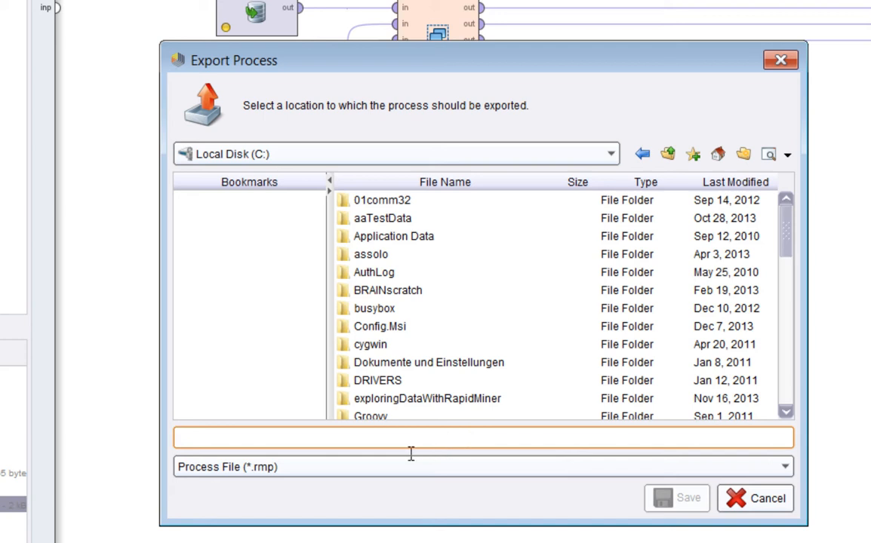
pyautogui.write('fir')
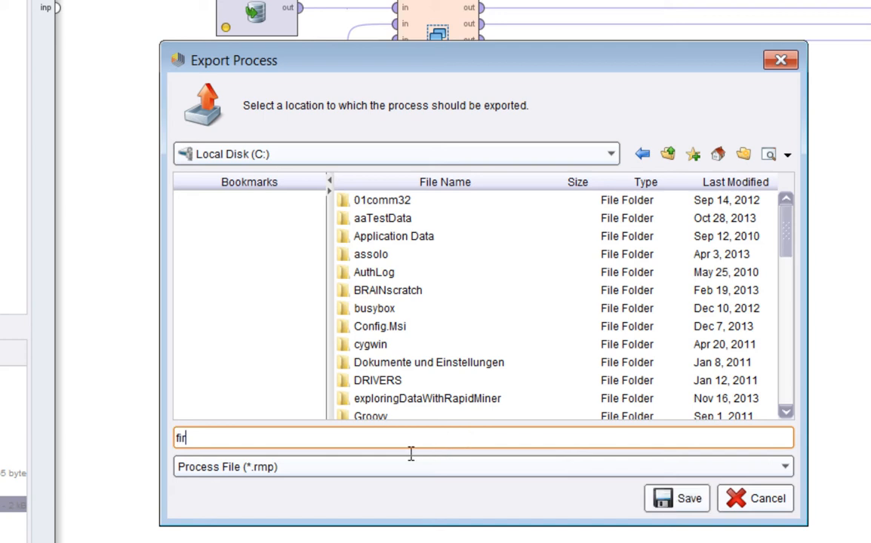
pyautogui.write('stExample')
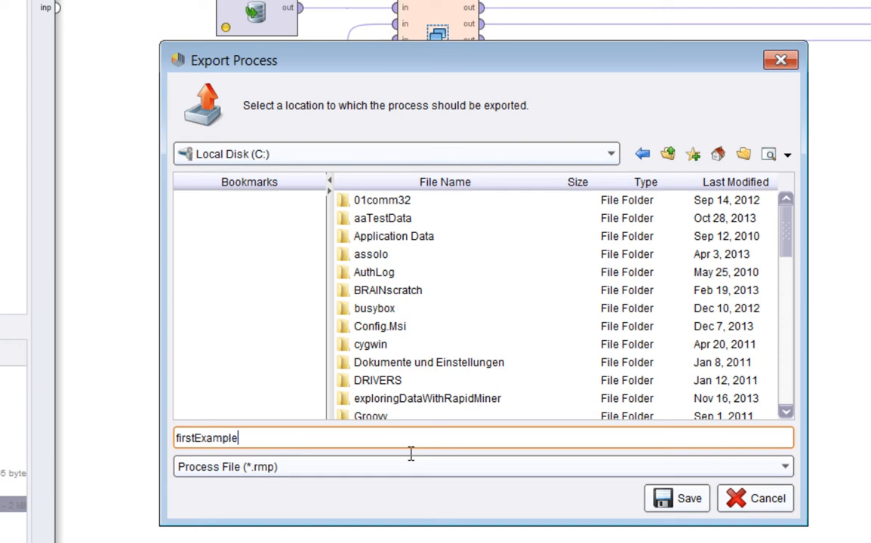
pyautogui.click(679, 499)
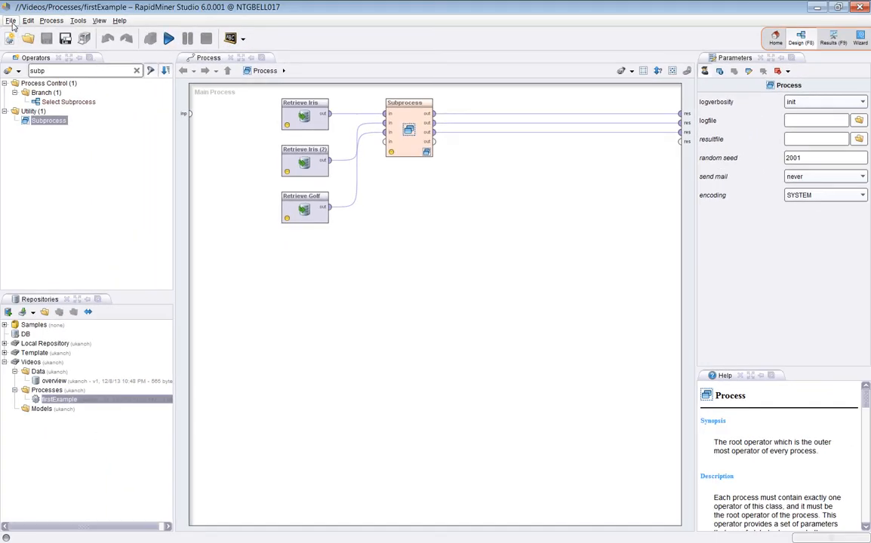
# Create a new, empty process and import firstExample.rmp from Local Disk (C:) into it.
pyautogui.click(11, 21)
pyautogui.click(34, 32)
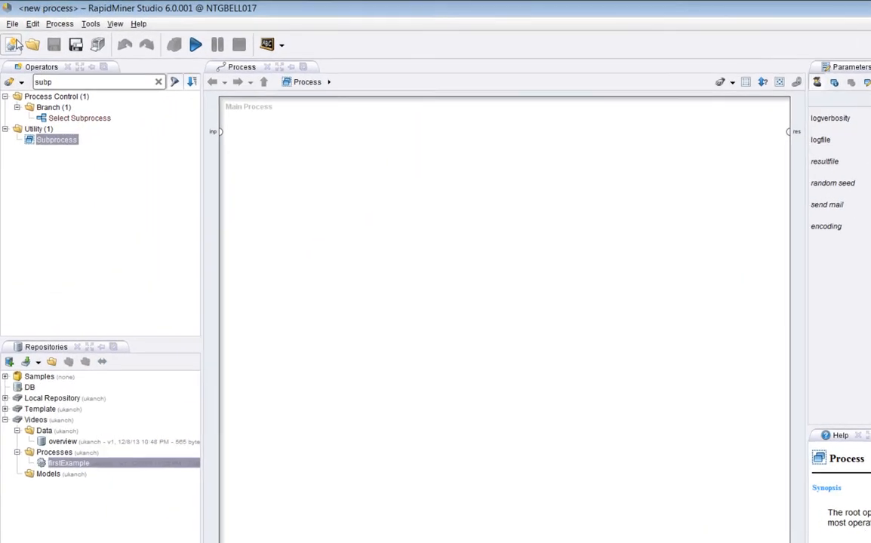
pyautogui.click(12, 21)
pyautogui.moveTo(64, 185)
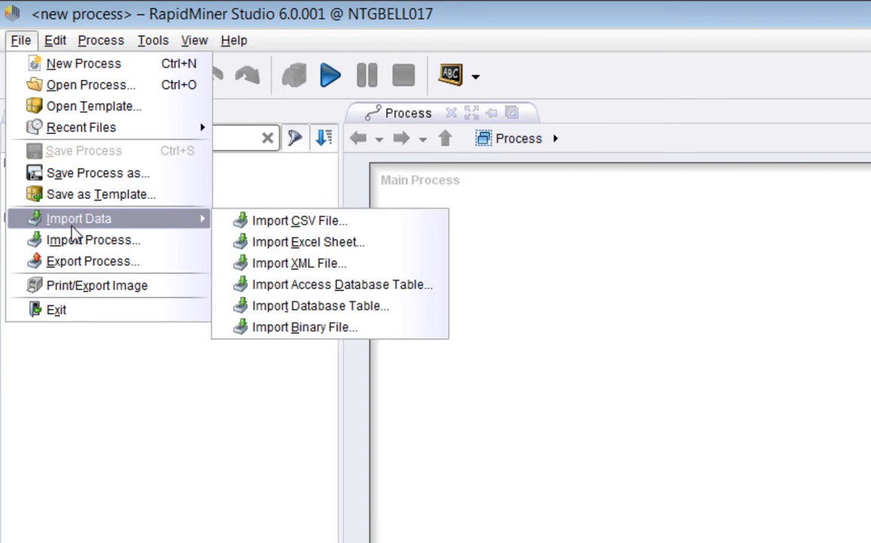
pyautogui.click(76, 240)
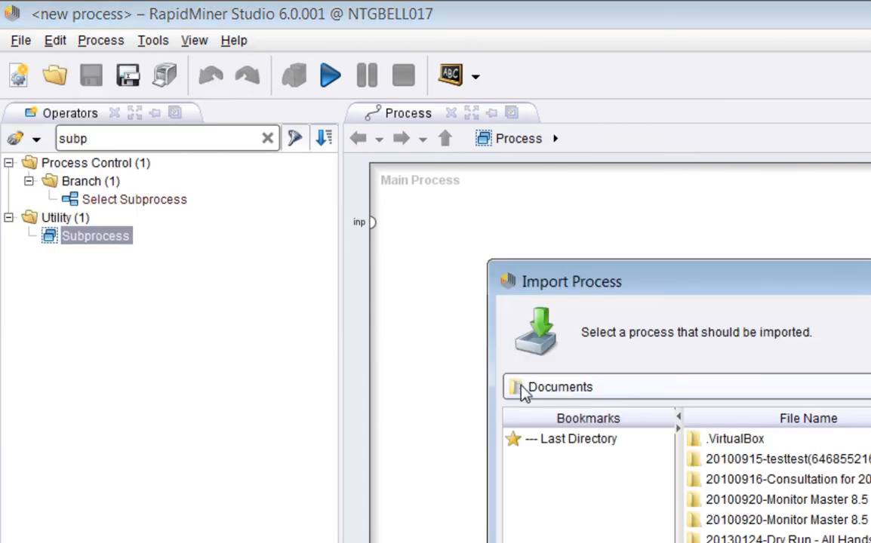
pyautogui.click(622, 387)
pyautogui.click(616, 447)
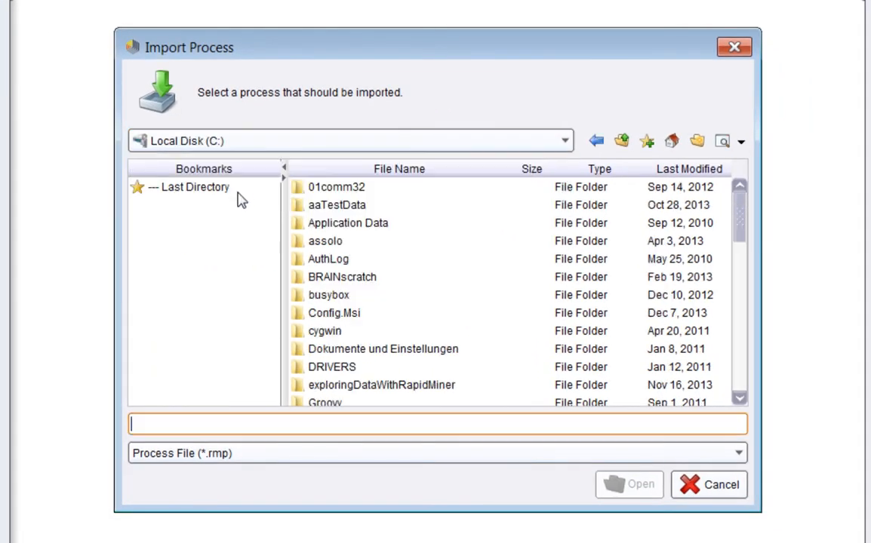
pyautogui.click(743, 388)
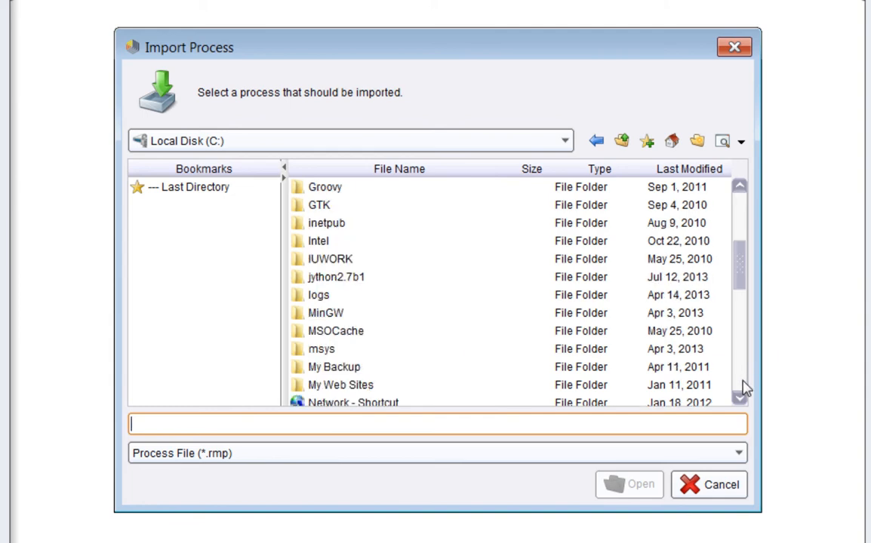
pyautogui.click(743, 388)
pyautogui.click(742, 387)
pyautogui.click(739, 386)
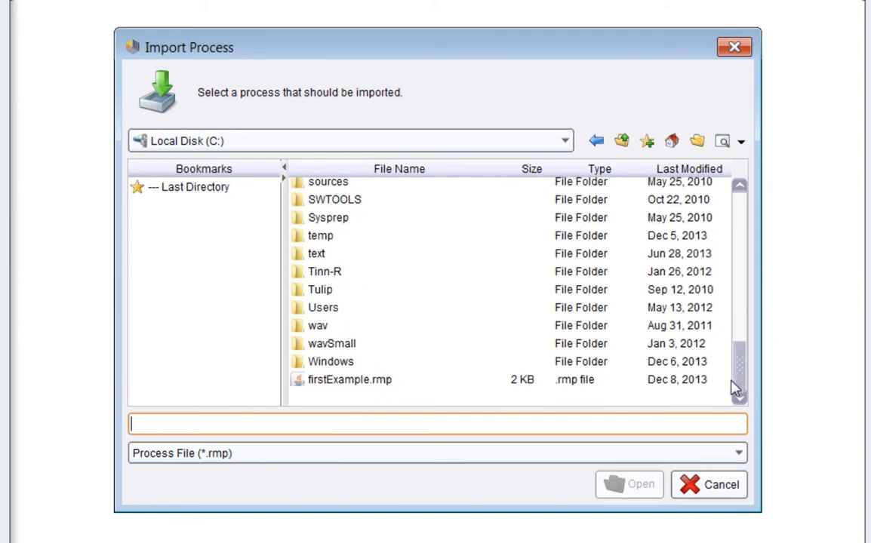
pyautogui.click(370, 384)
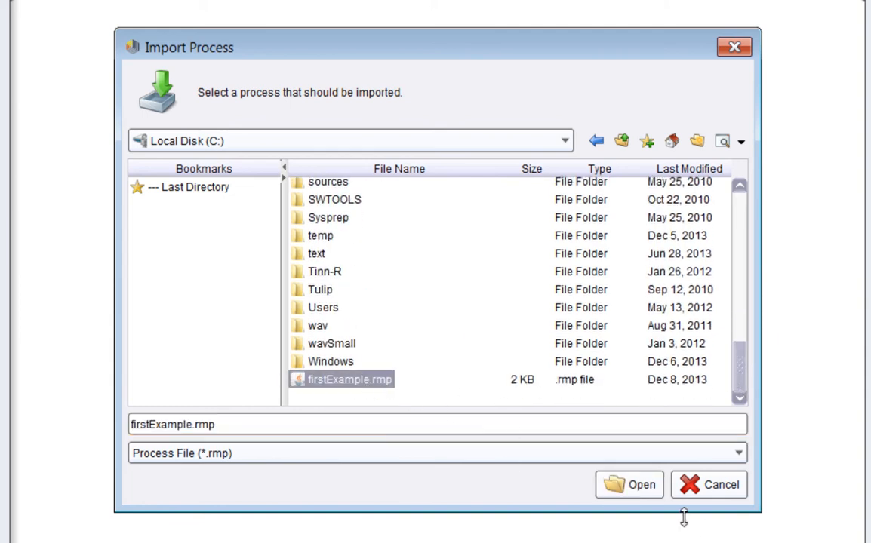
pyautogui.click(645, 487)
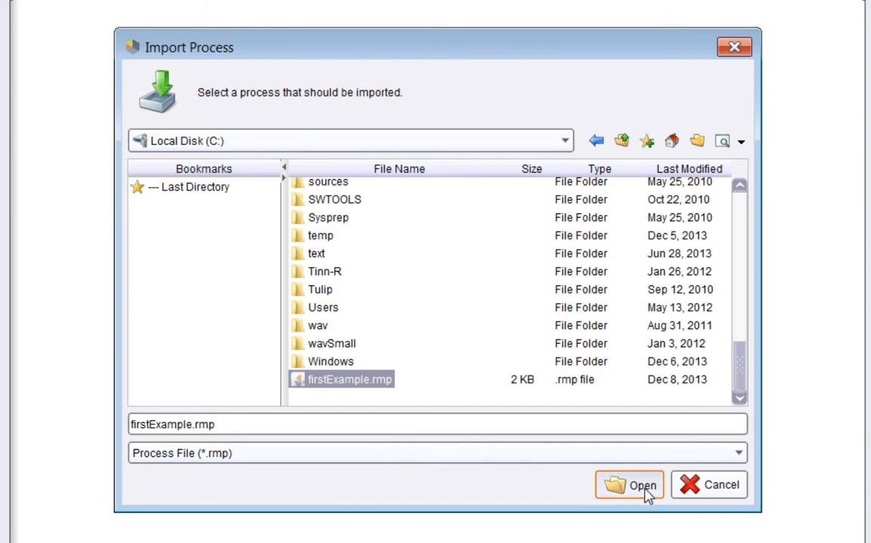